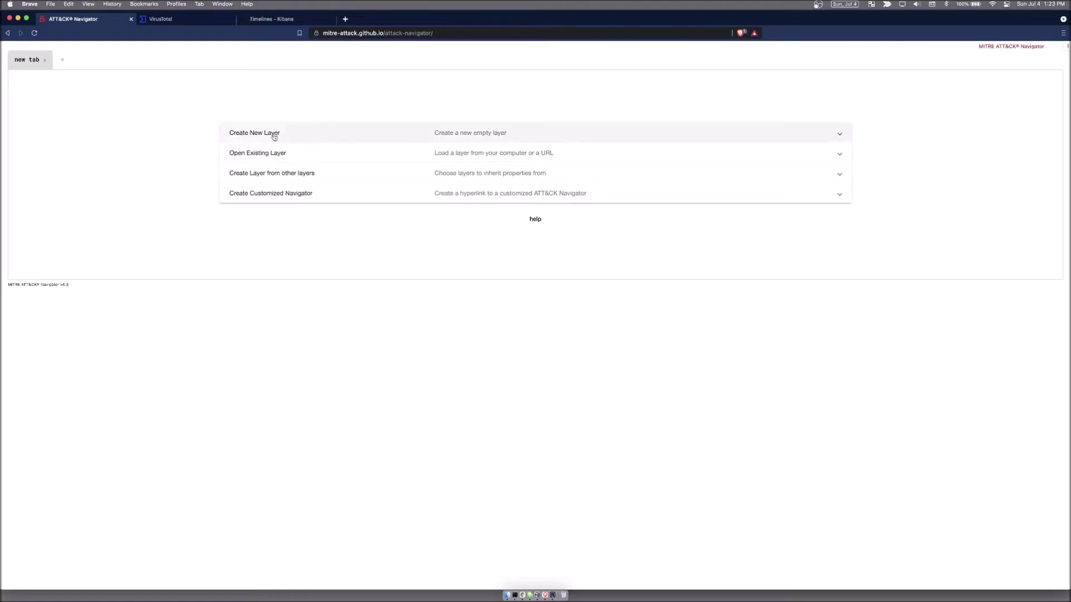
# Step: Expand Create New Layer to reveal the Enterprise, Mobile and ICS layer options
pyautogui.click(310, 136)
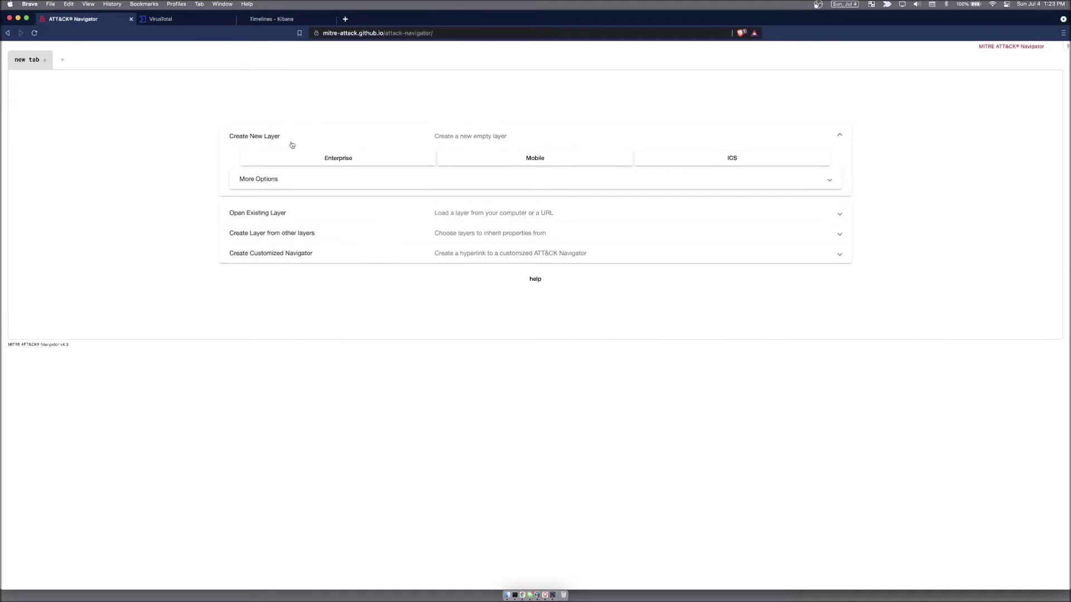
# Step: Create a new layer with version ATT&CK v9 and domain Enterprise under More Options
pyautogui.click(360, 184)
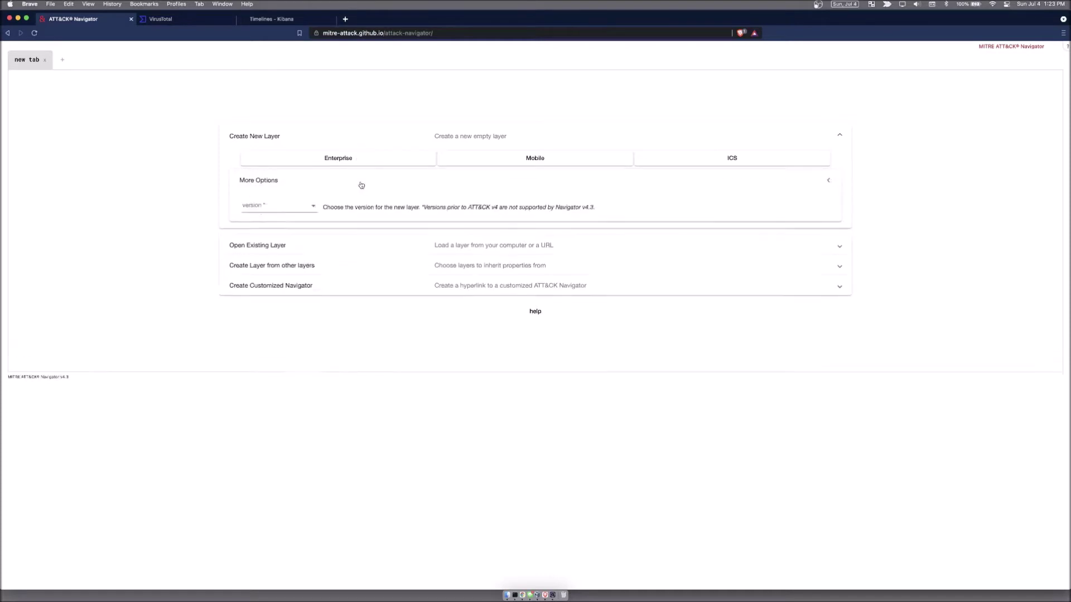
pyautogui.click(315, 212)
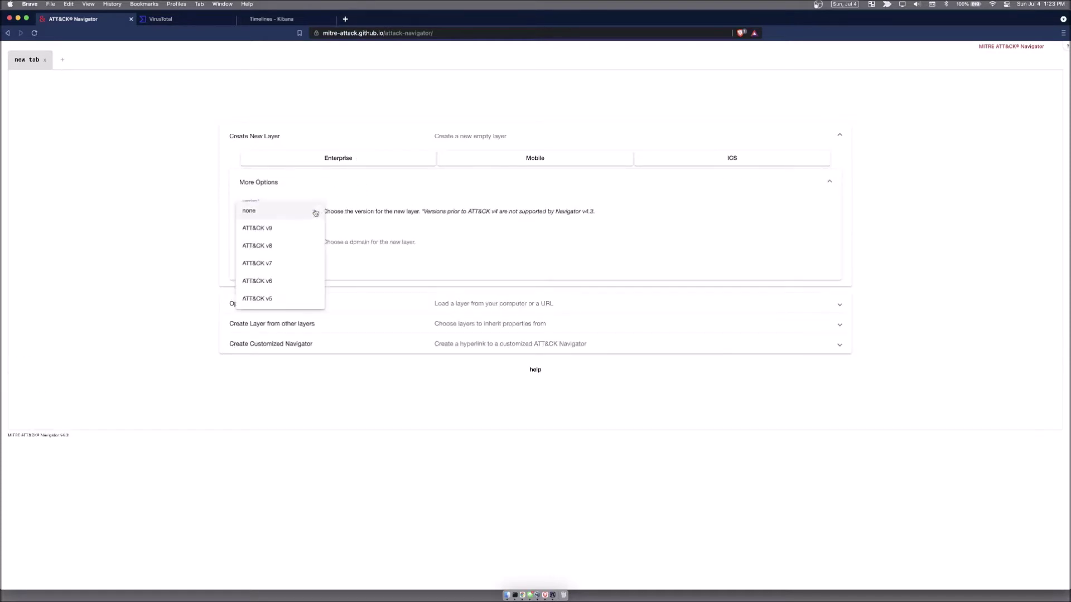
pyautogui.click(273, 230)
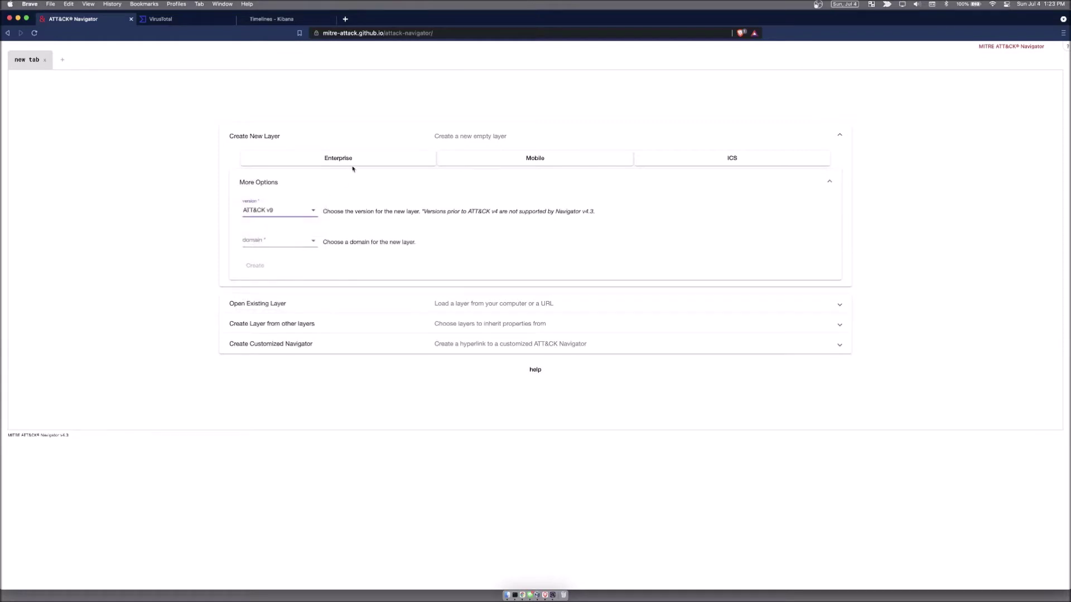
pyautogui.click(311, 241)
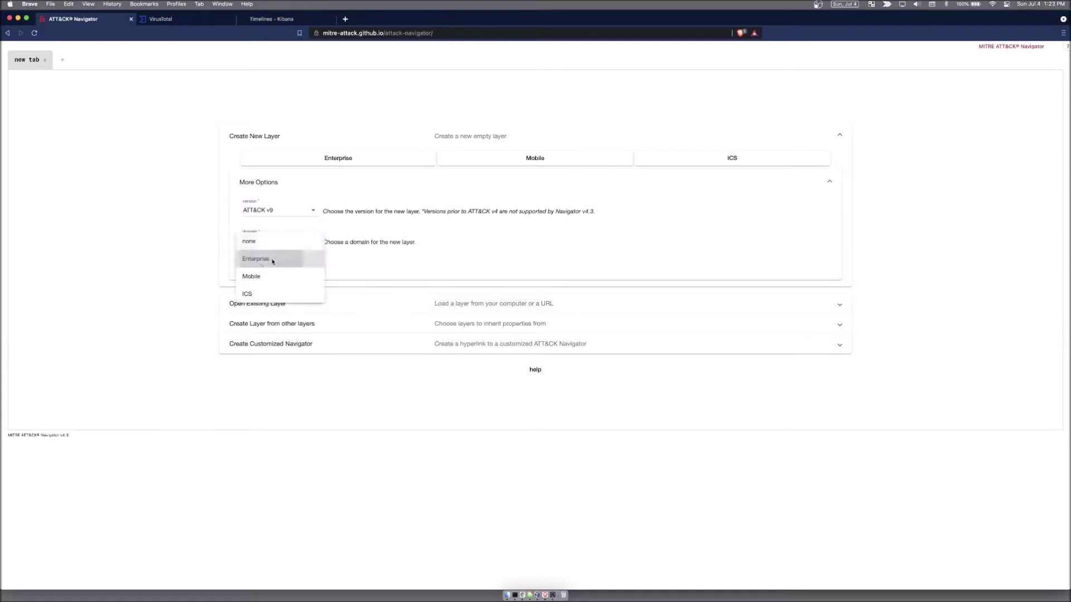
pyautogui.click(272, 257)
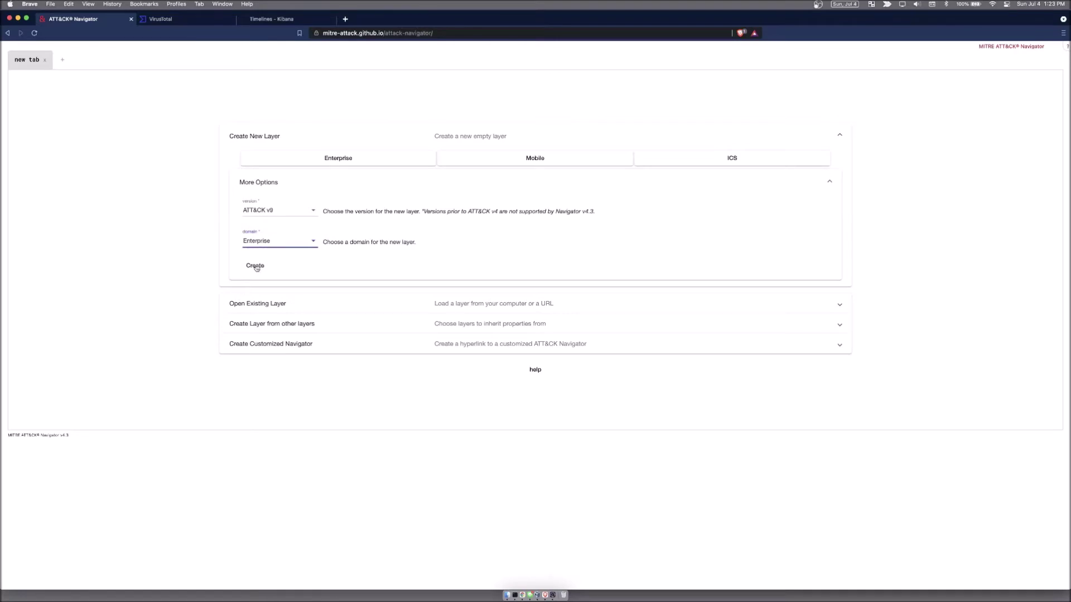
pyautogui.click(255, 265)
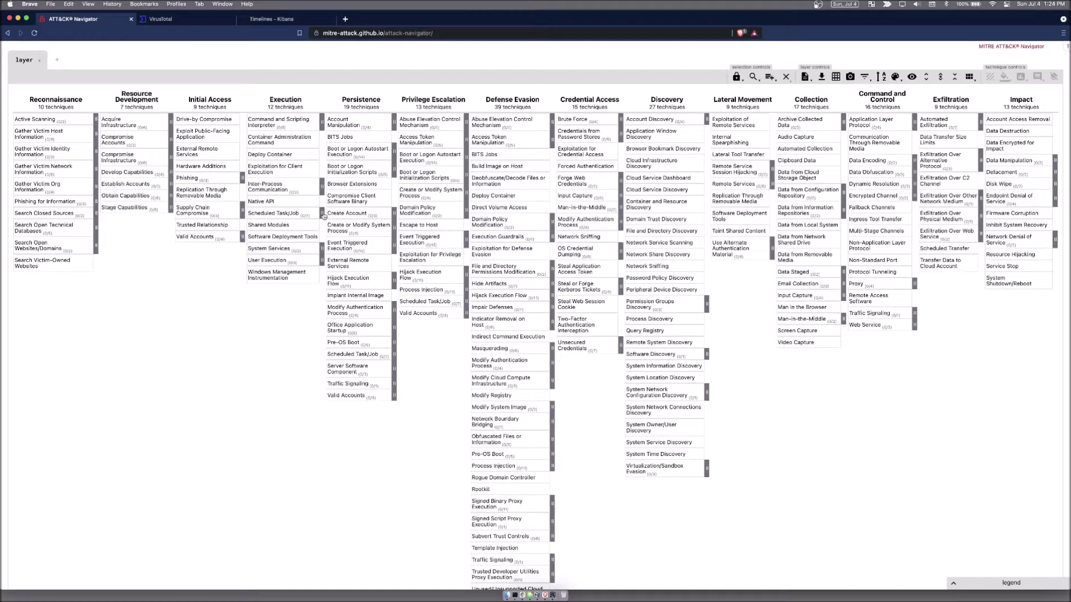
# Step: Expand Scheduled Task/Job, select its Scheduled Task sub-technique, then collapse the sub-techniques again
pyautogui.click(322, 215)
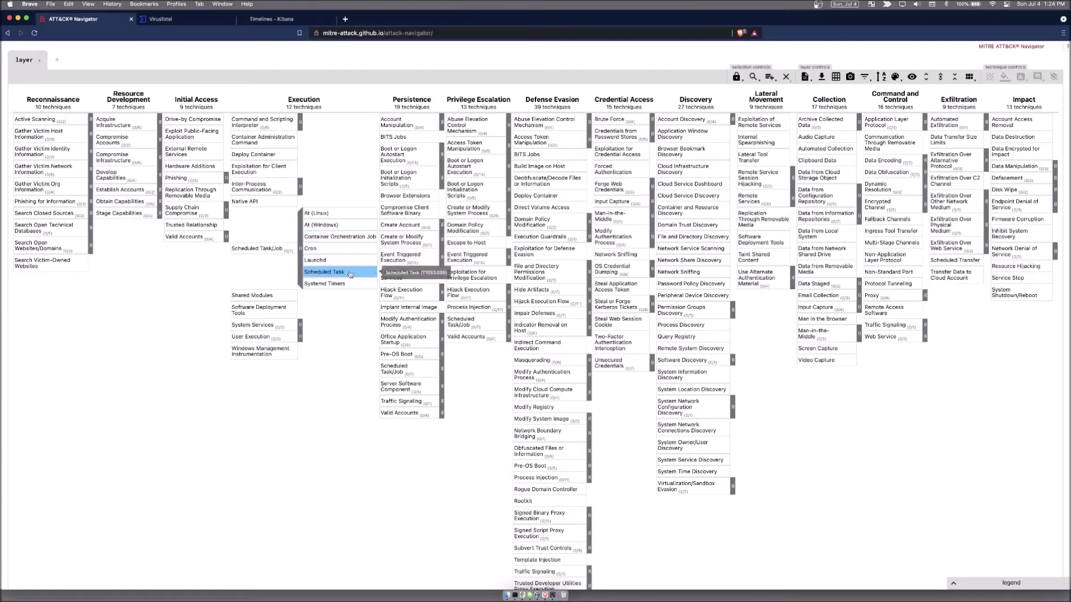
pyautogui.click(326, 273)
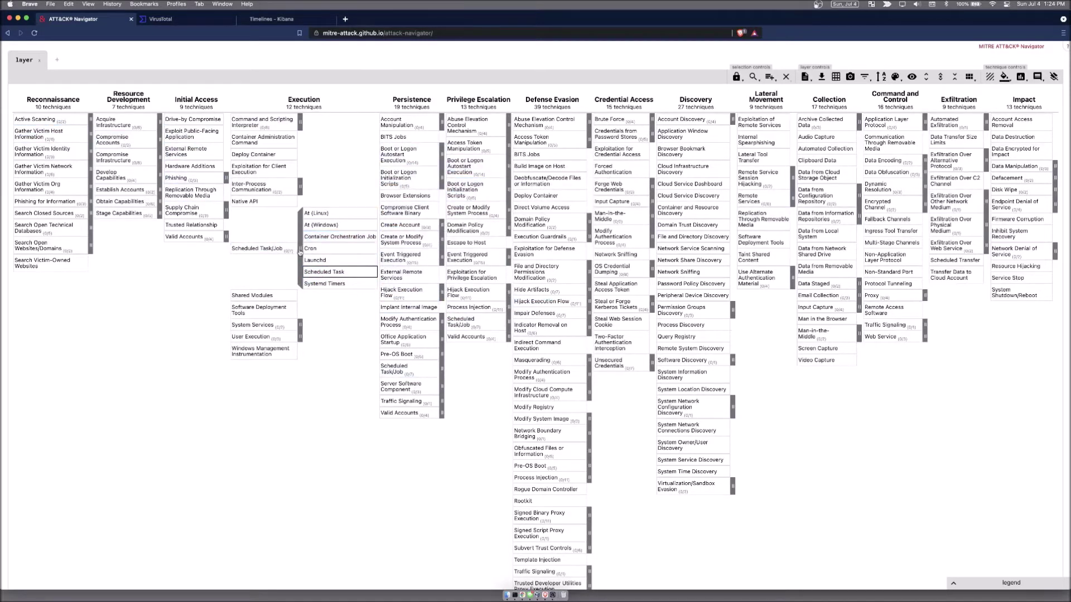
pyautogui.click(300, 251)
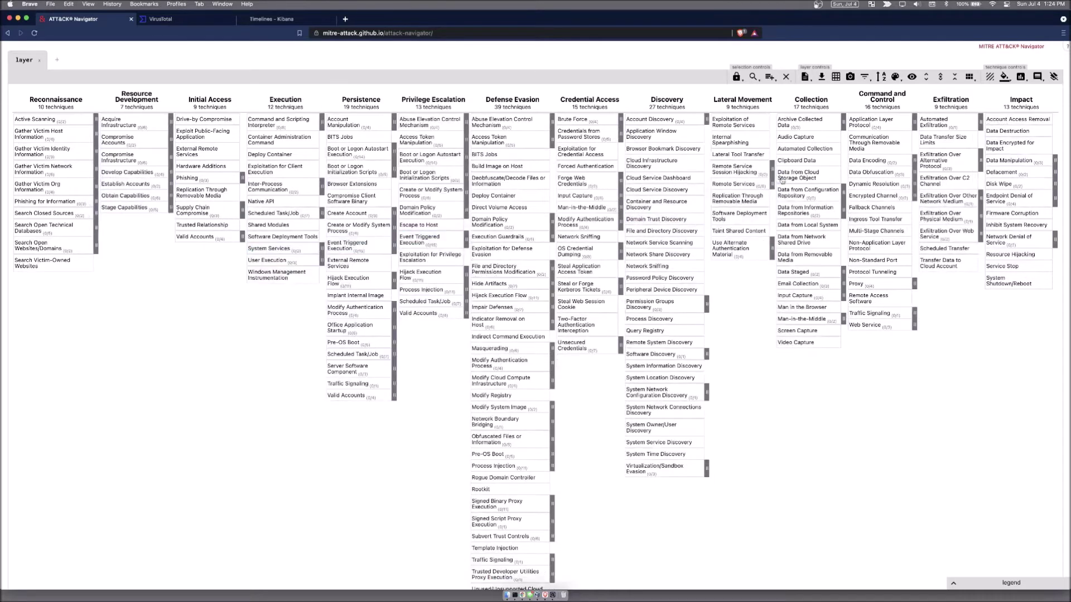
# Step: Uncheck every platform in the filter, from Linux through Containers, leaving none shown
pyautogui.click(864, 78)
pyautogui.click(866, 98)
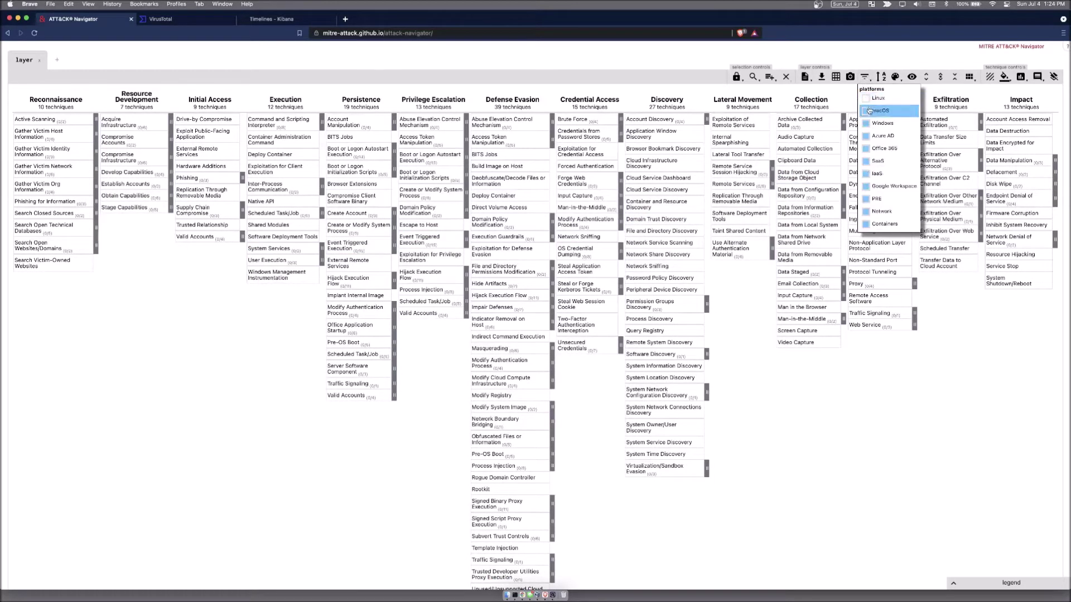
pyautogui.click(866, 111)
pyautogui.click(866, 136)
pyautogui.click(866, 149)
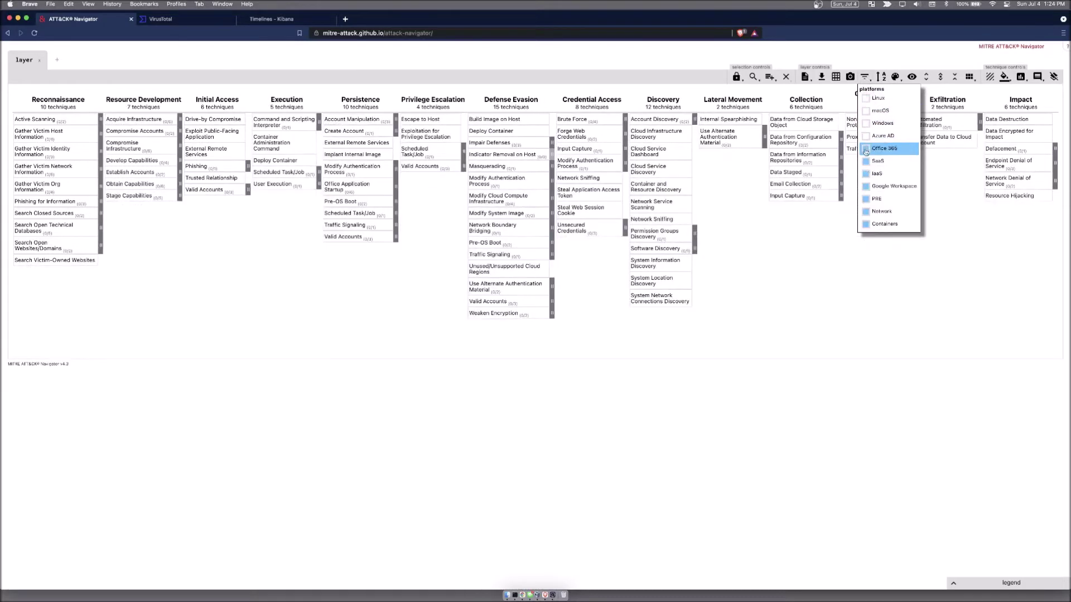
pyautogui.click(866, 163)
pyautogui.click(866, 174)
pyautogui.click(866, 187)
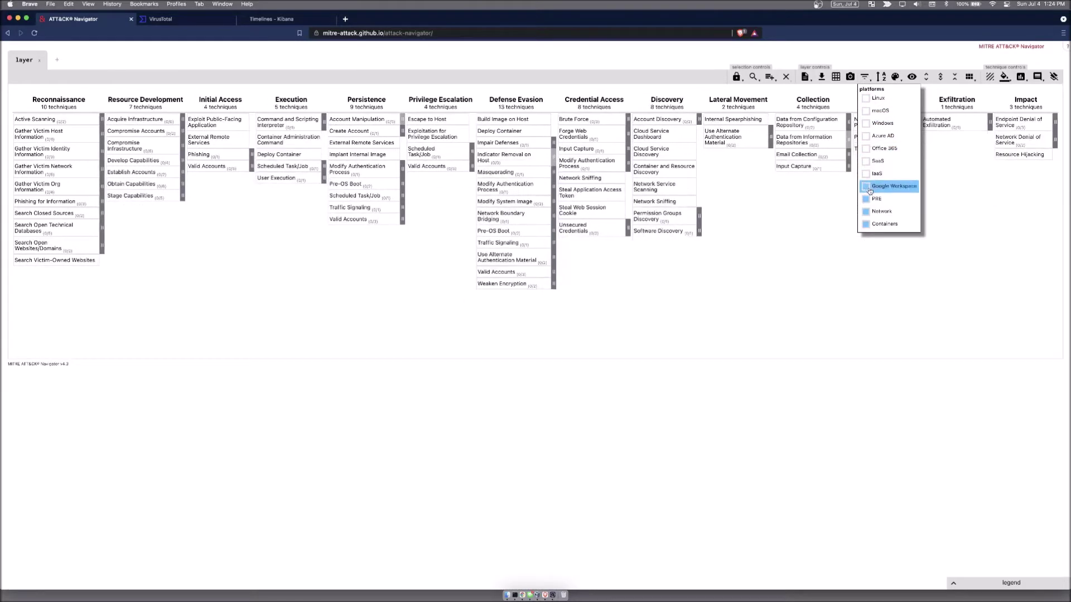
pyautogui.click(866, 199)
pyautogui.click(866, 212)
pyautogui.click(866, 224)
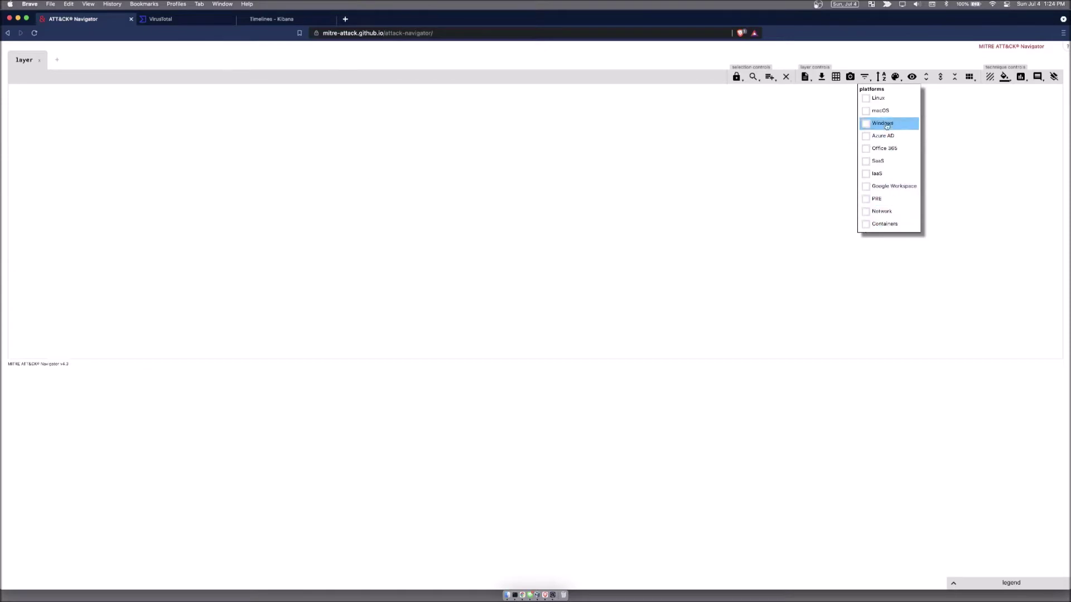
# Step: View the matrix filtered to Linux, then macOS, then Azure AD with Office 365
pyautogui.click(866, 100)
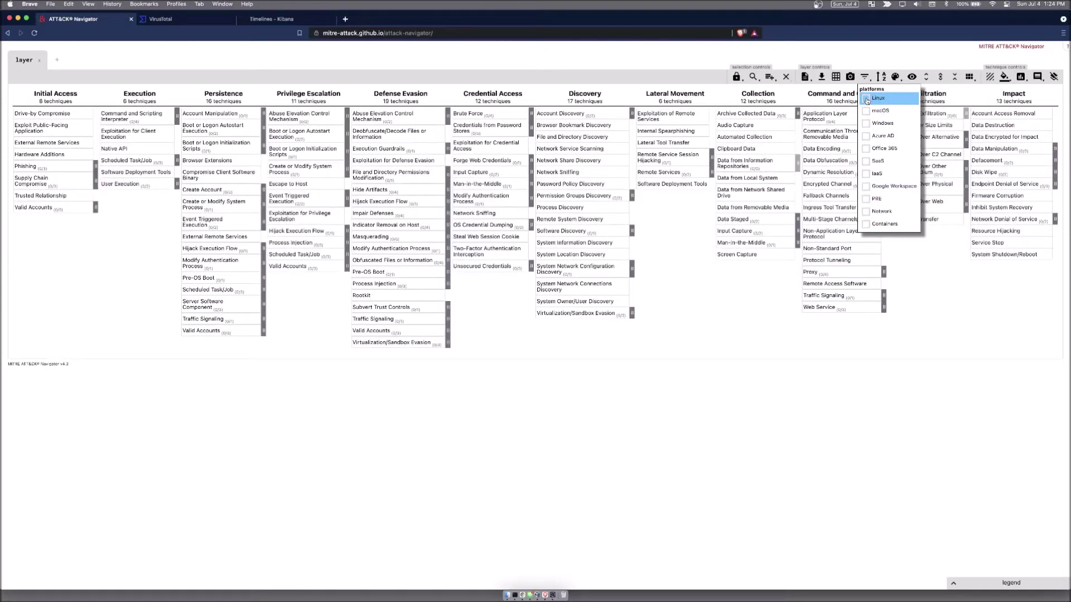
pyautogui.click(867, 99)
pyautogui.click(866, 111)
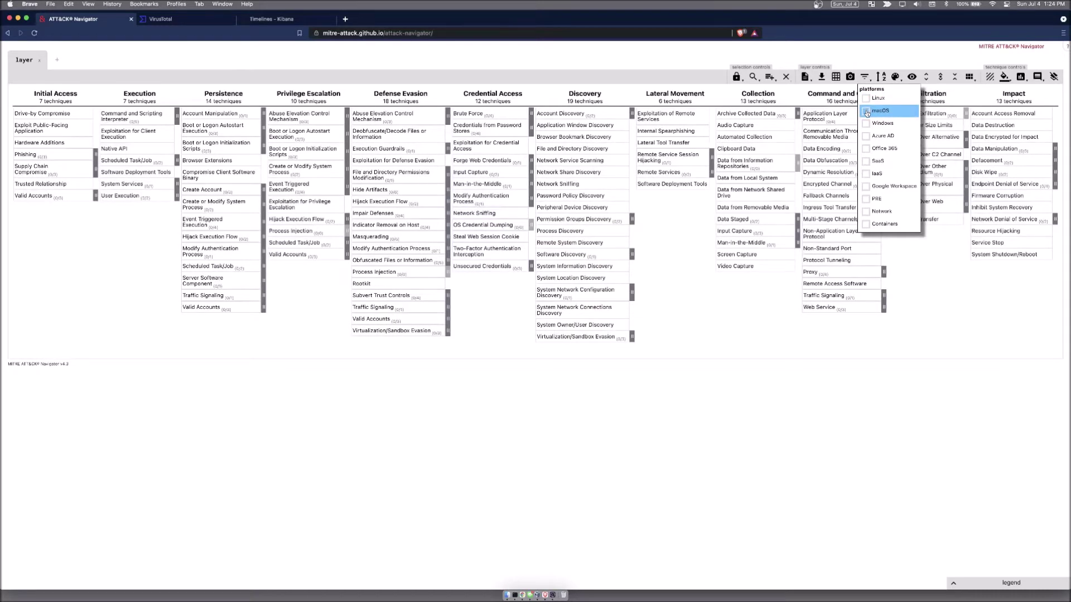
pyautogui.click(867, 112)
pyautogui.click(866, 136)
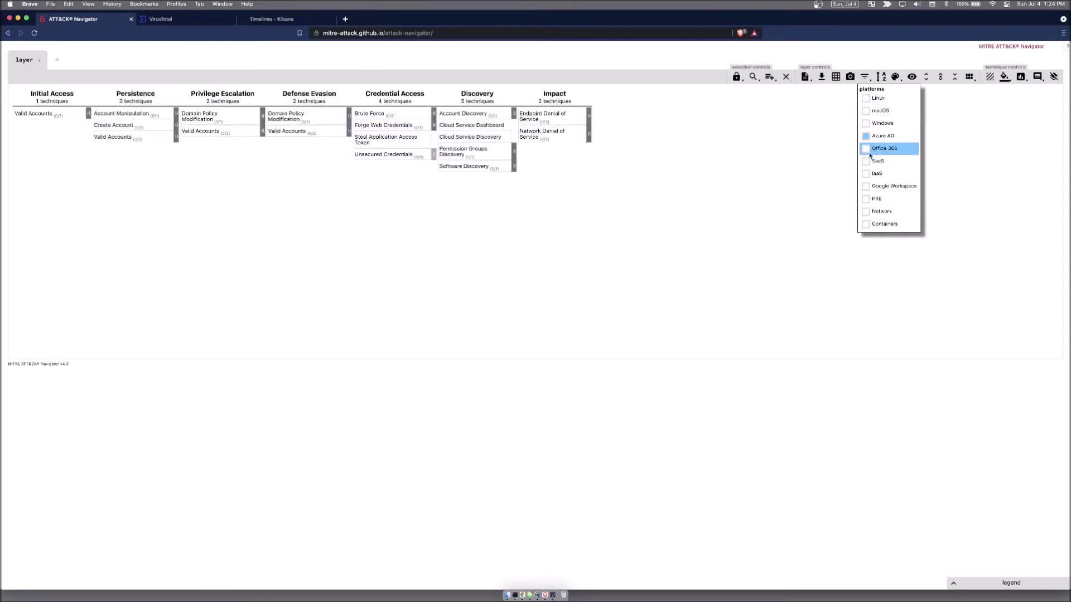
pyautogui.click(867, 148)
pyautogui.click(867, 137)
pyautogui.click(867, 149)
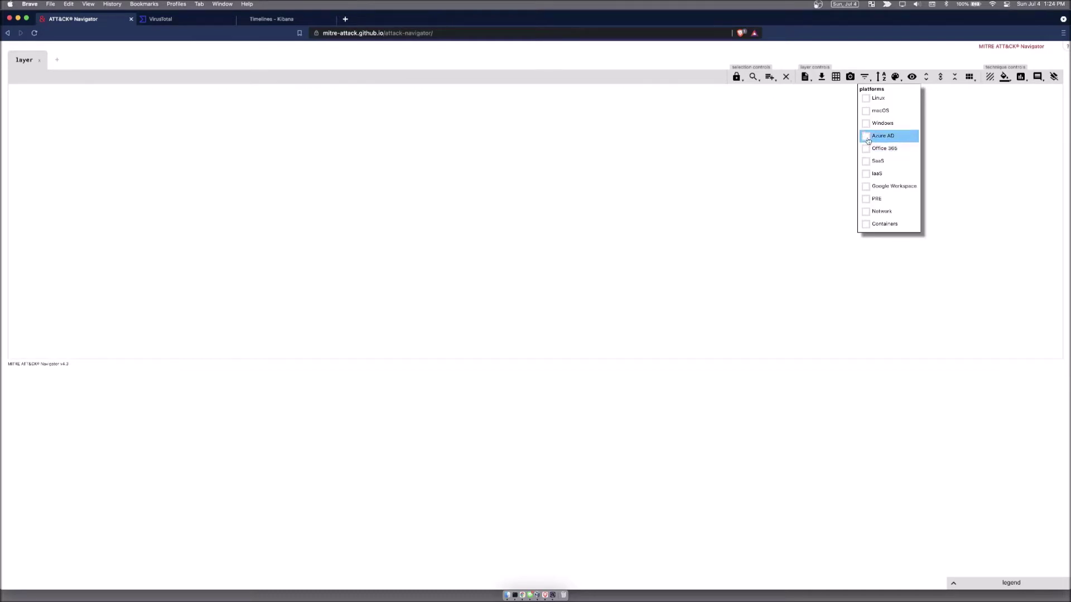
# Step: Re-check all platforms, including Windows, SaaS, IaaS, Network, Containers and PRE
pyautogui.click(866, 111)
pyautogui.click(866, 99)
pyautogui.click(866, 123)
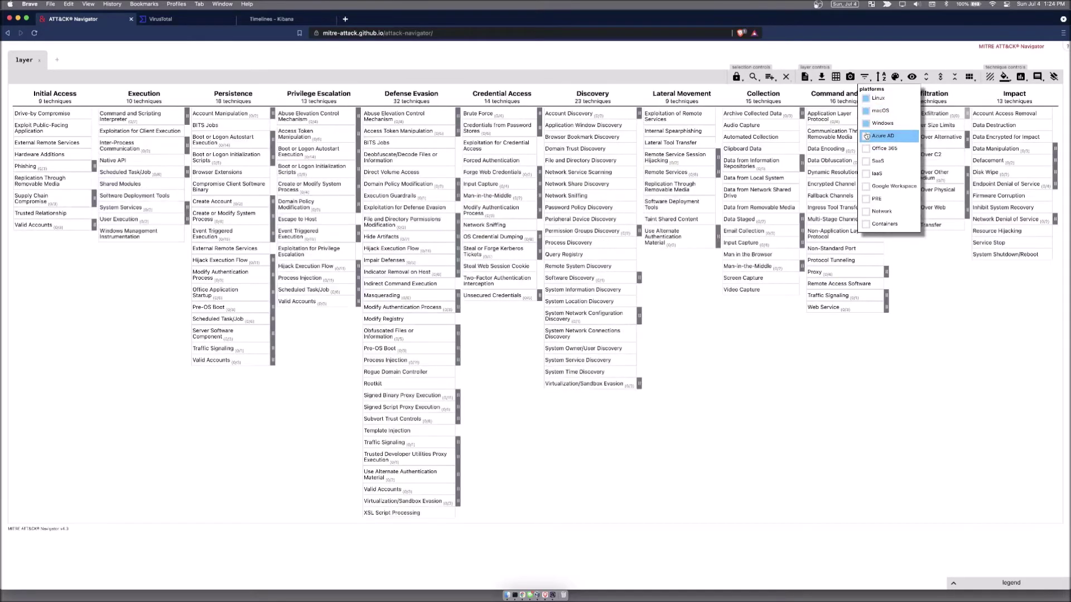
pyautogui.click(867, 149)
pyautogui.click(867, 160)
pyautogui.click(867, 136)
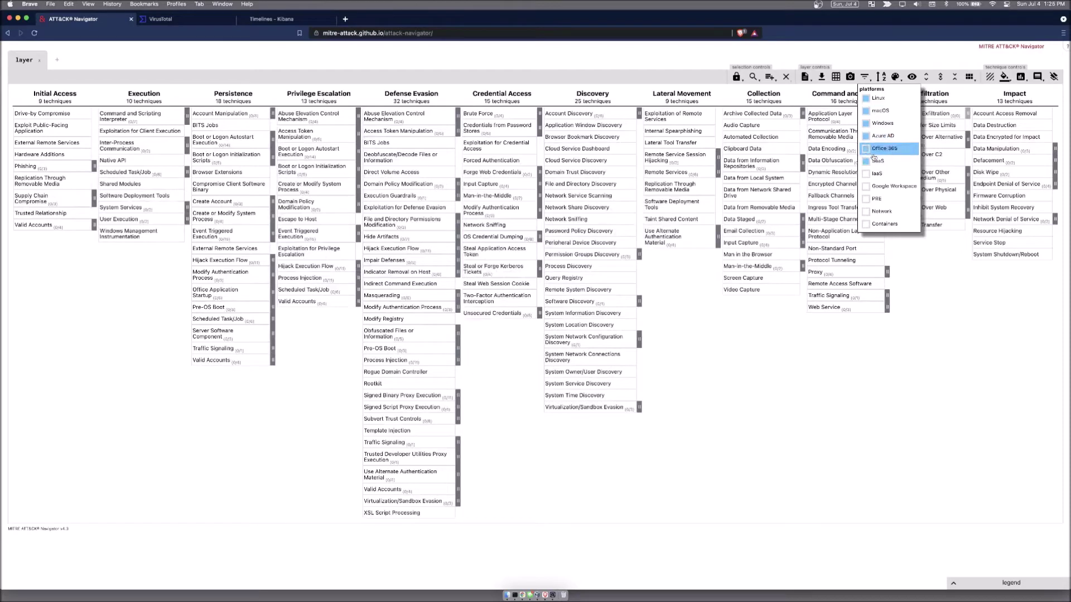
pyautogui.click(866, 174)
pyautogui.click(866, 186)
pyautogui.click(867, 211)
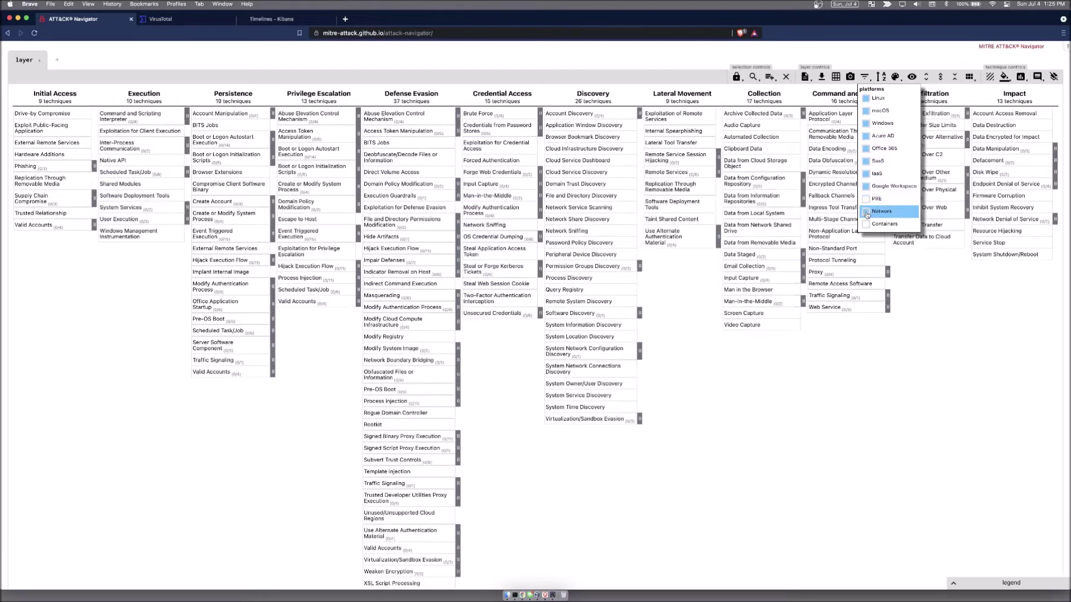
pyautogui.click(871, 224)
pyautogui.click(867, 199)
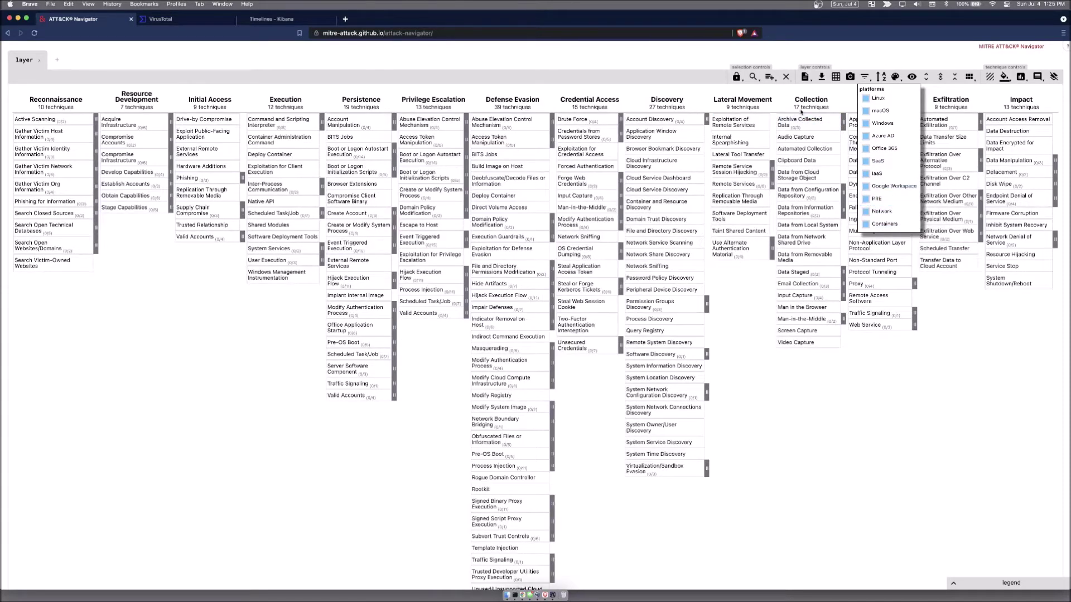
# Step: Select all techniques mitigated by Antivirus/Antimalware from the multi-select mitigations list
pyautogui.click(770, 78)
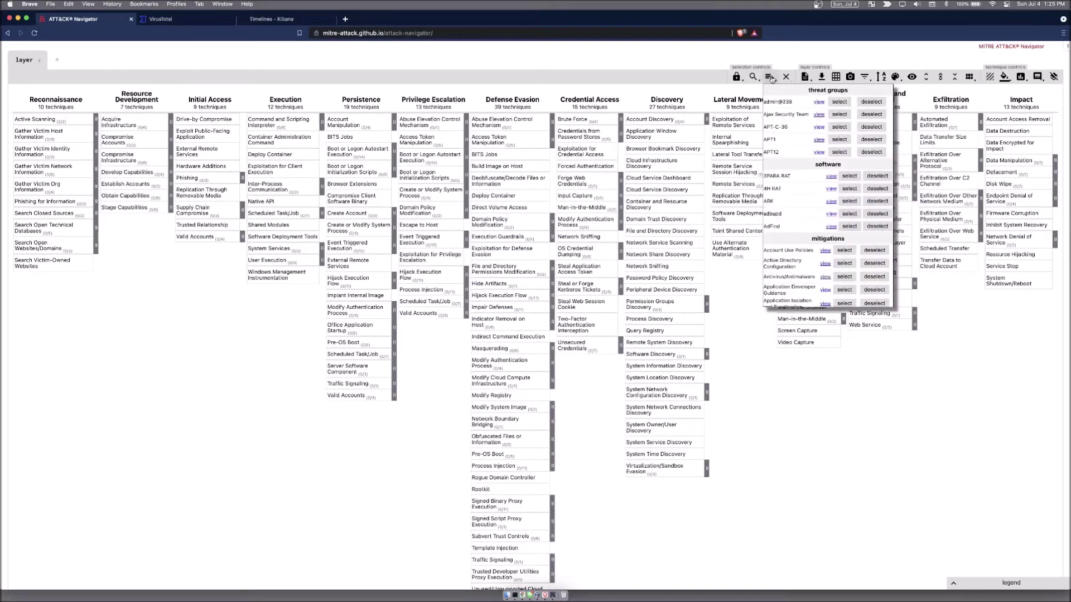
pyautogui.scroll(-3, 797, 126)
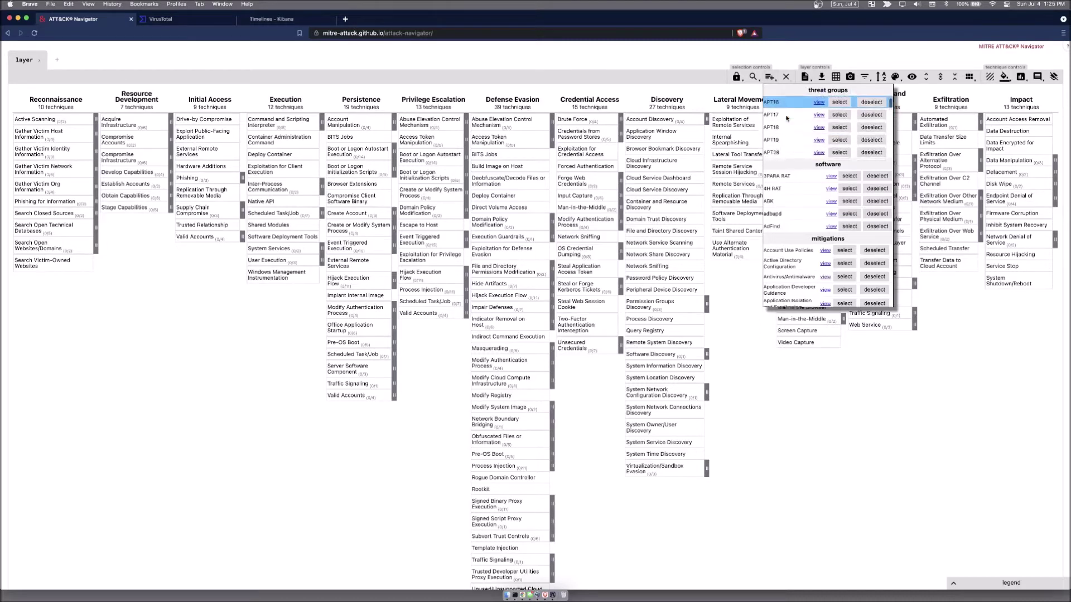
pyautogui.scroll(-3, 800, 195)
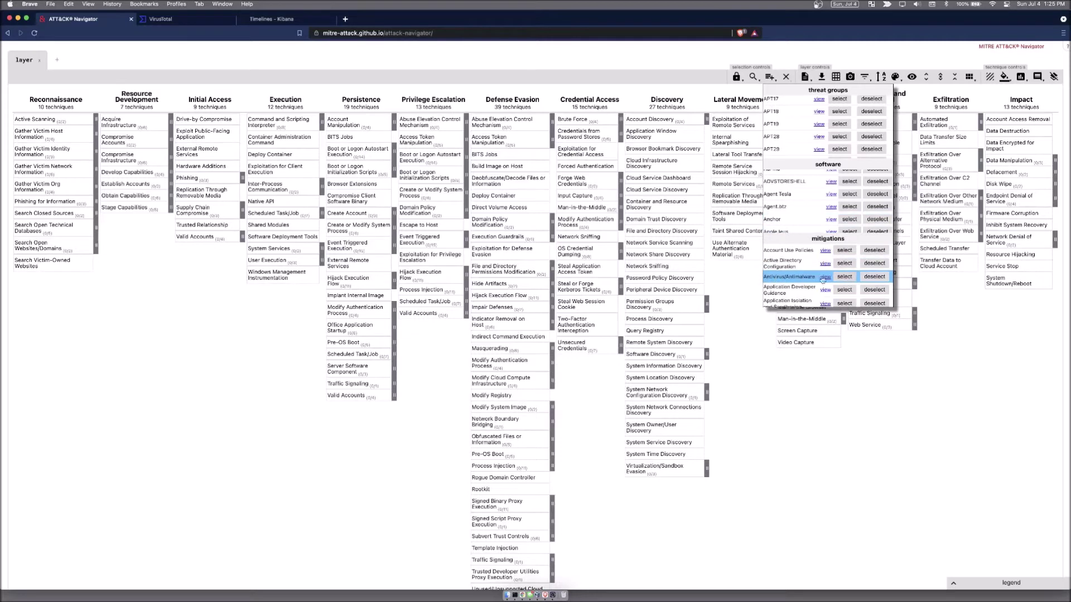
pyautogui.click(846, 277)
pyautogui.click(845, 277)
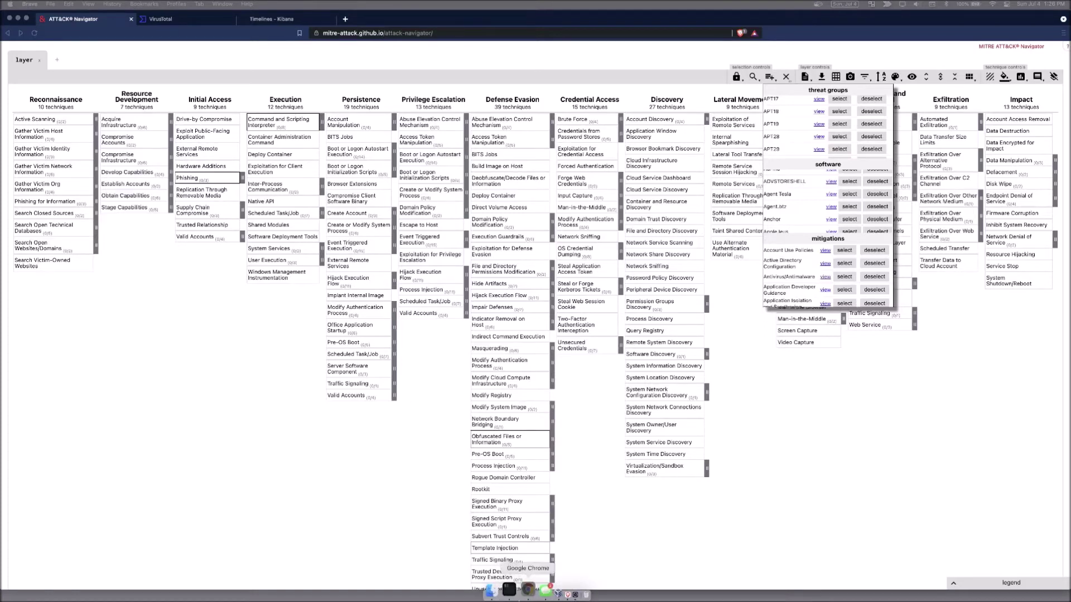
# Step: Clear the iTerm2 terminal screen with the clear command
pyautogui.click(523, 594)
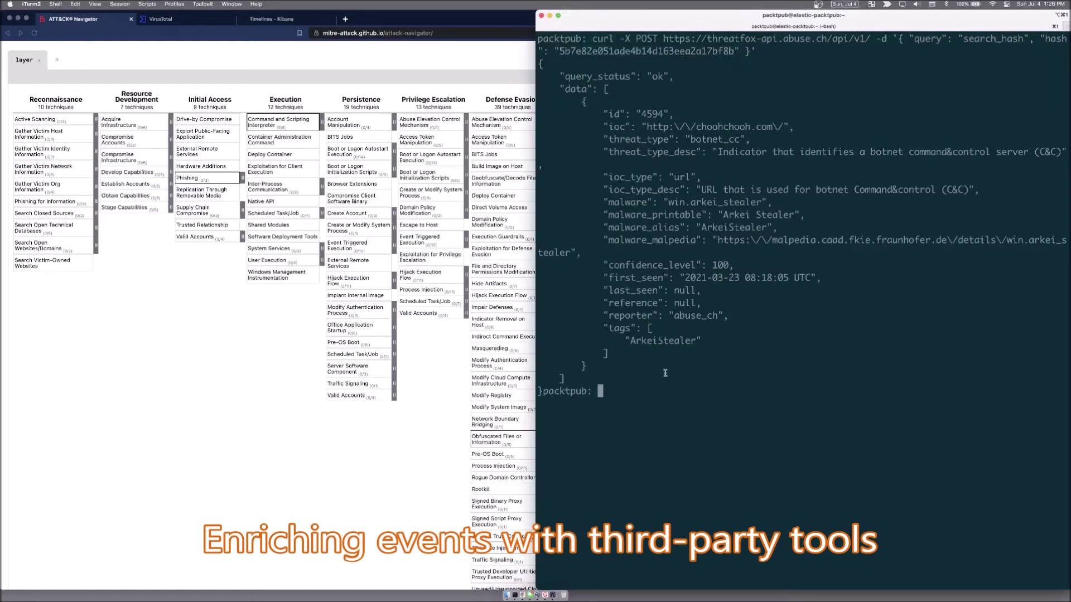
pyautogui.write('clear')
pyautogui.press('Return')
# Step: Run curl ipinfo.io/64.225.18.241 to show its DigitalOcean, Clifton, New Jersey details
pyautogui.write('curl ipinfo.io/64.225.18.241')
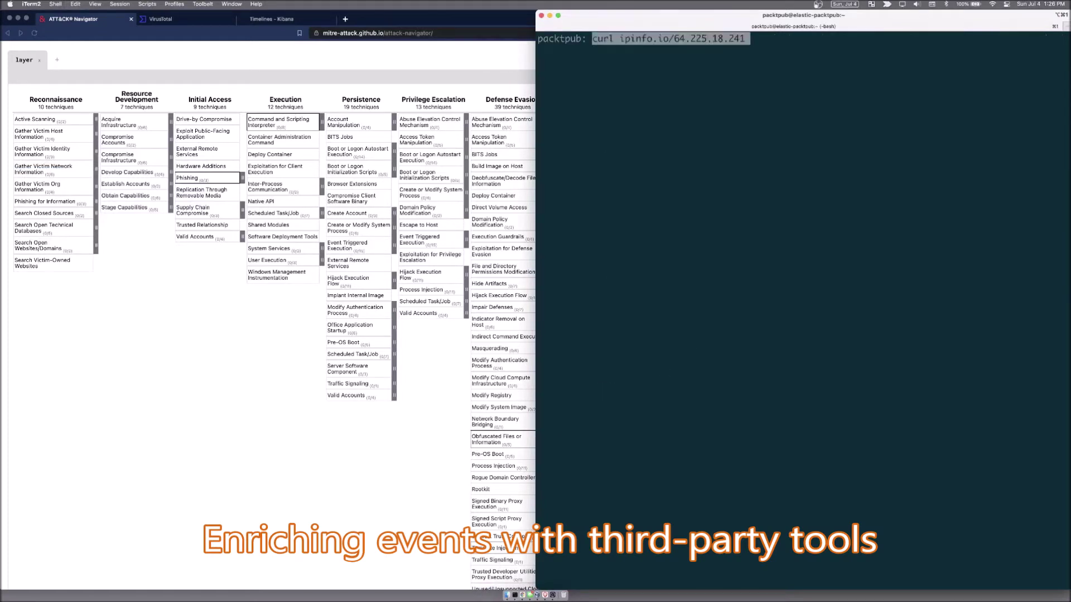
pyautogui.press('Right')
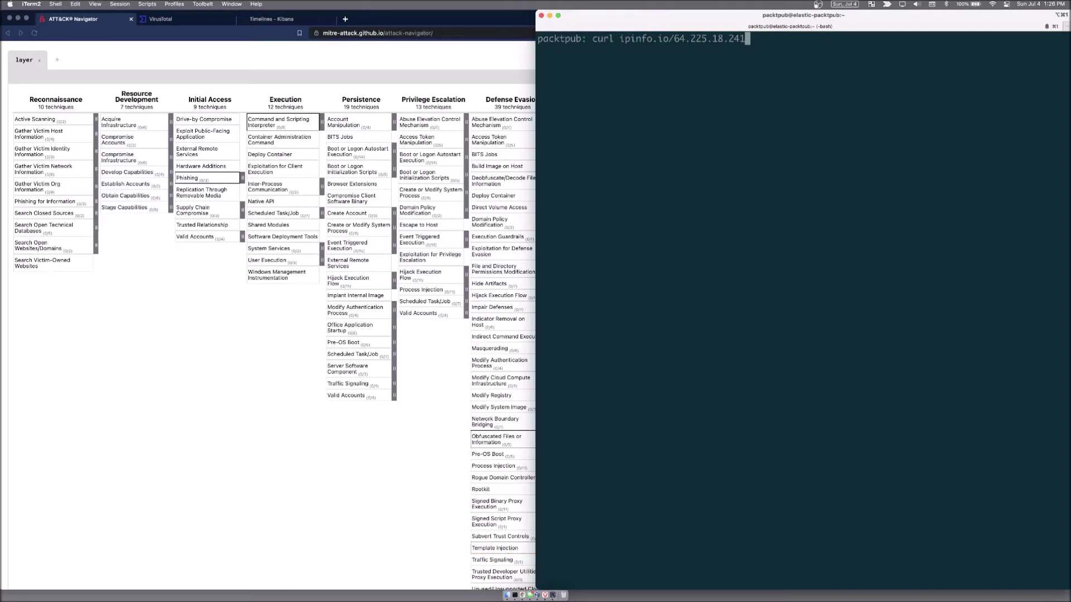
pyautogui.press('Return')
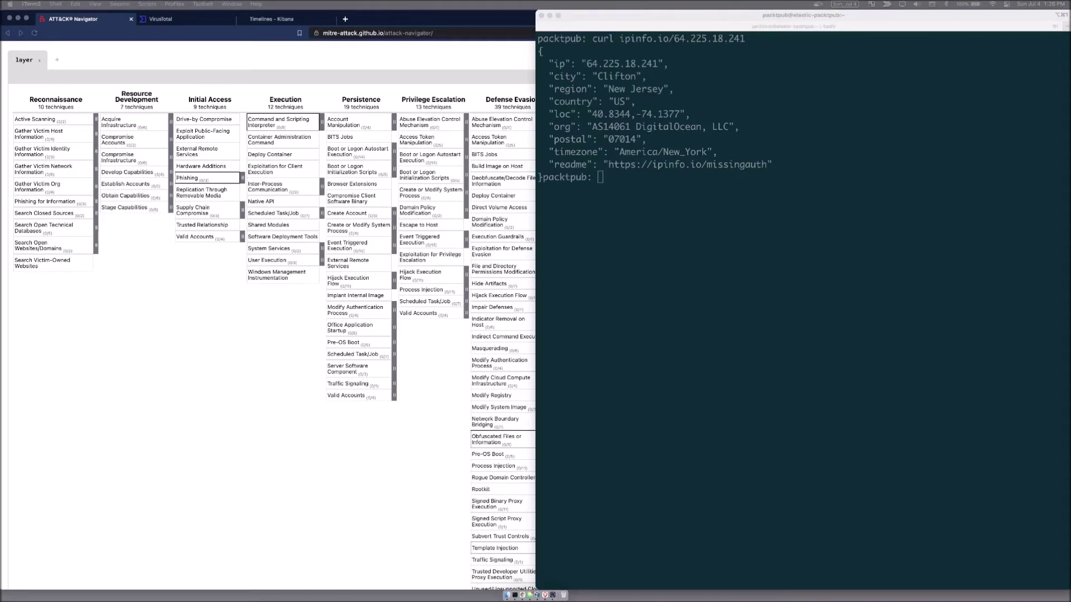
pyautogui.click(682, 230)
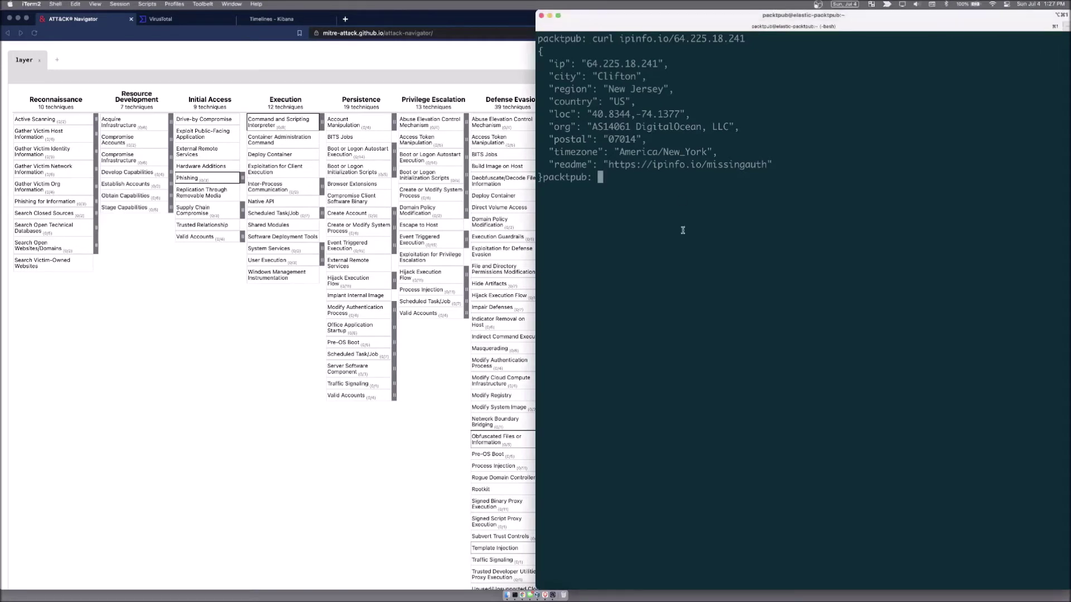
# Step: Run the ThreatFox search_hash query for 5b7e82e051ade4b14d163eea2a17bf8b and select the returned hash
pyautogui.write('curl -X POST https://threatfox-api.abuse.ch/api/v1/ -d \'{ "query": "search_hash", "hash": "5b7e82e051ade4b14d163eea2a17bf8b" }')
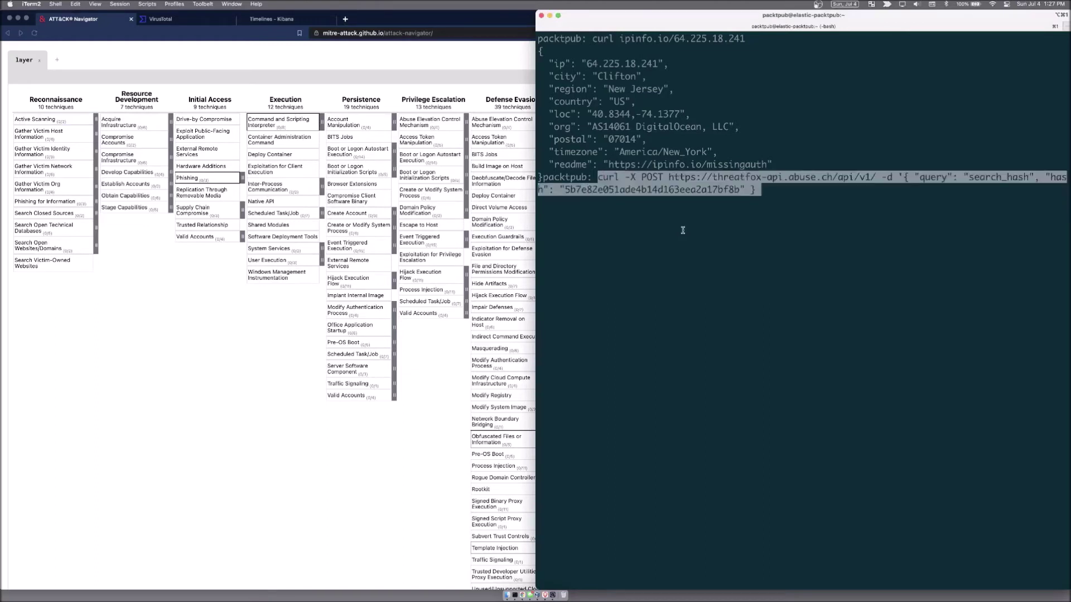
pyautogui.write("'")
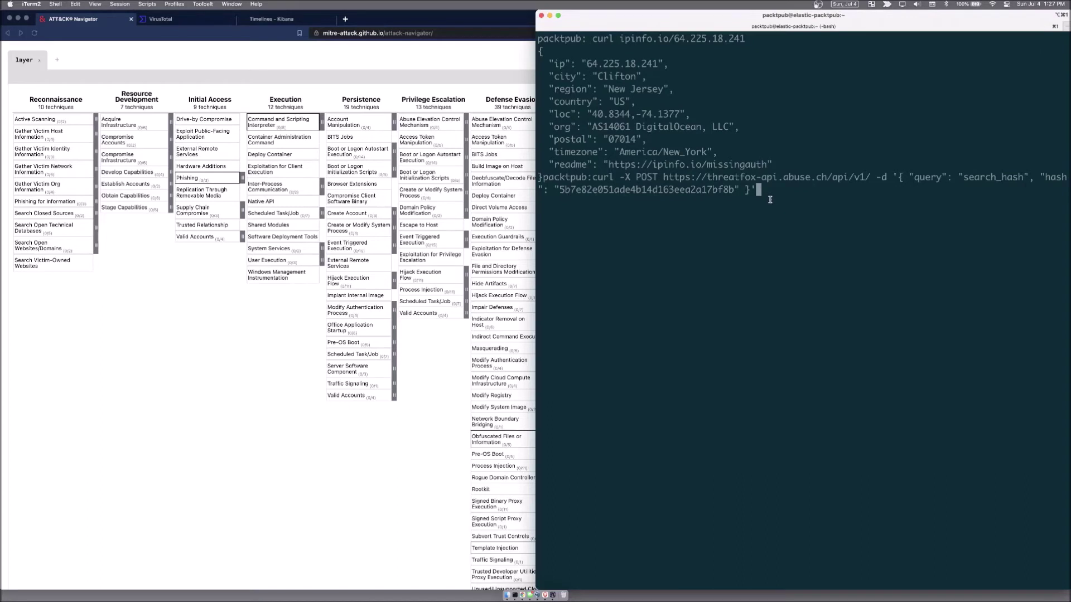
pyautogui.press('Return')
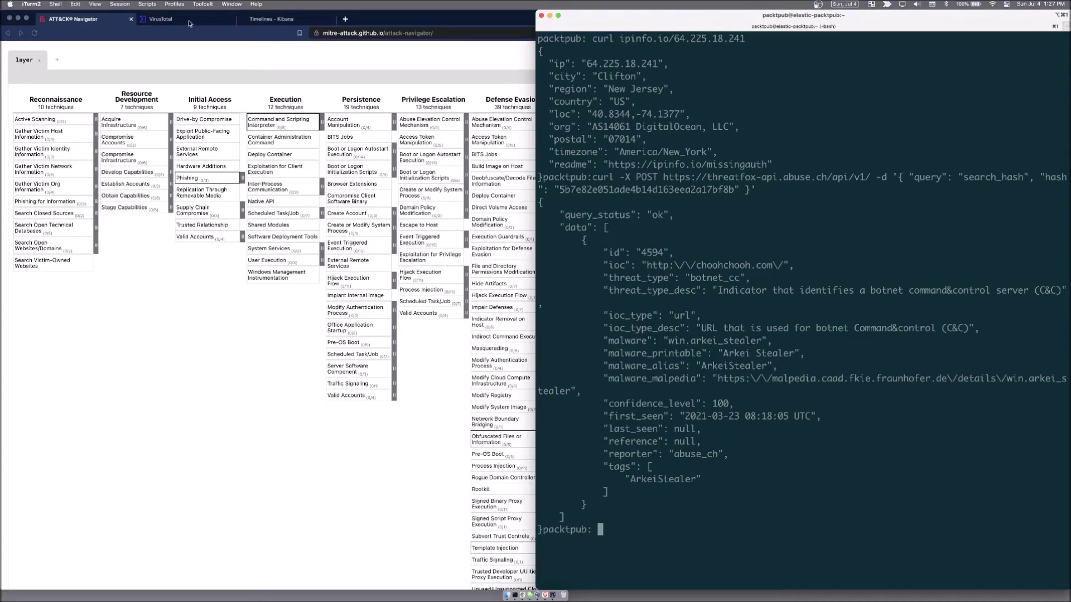
pyautogui.doubleClick(637, 193)
pyautogui.press('super+c')
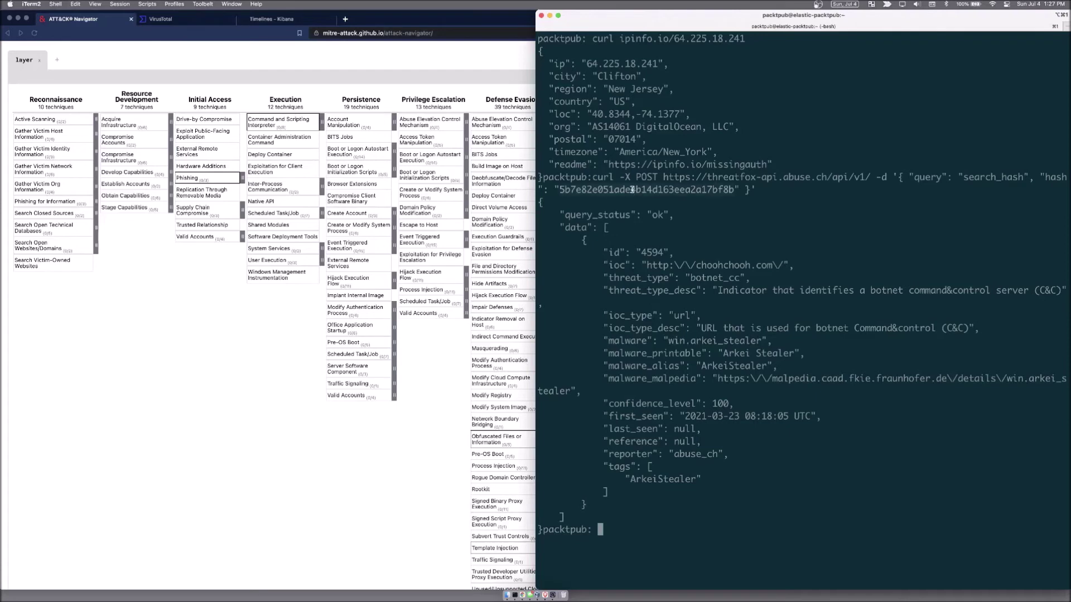
# Step: Search VirusTotal for hash 5b7e82e051ade4b14d163eea2a17bf8b to open its file report
pyautogui.click(192, 21)
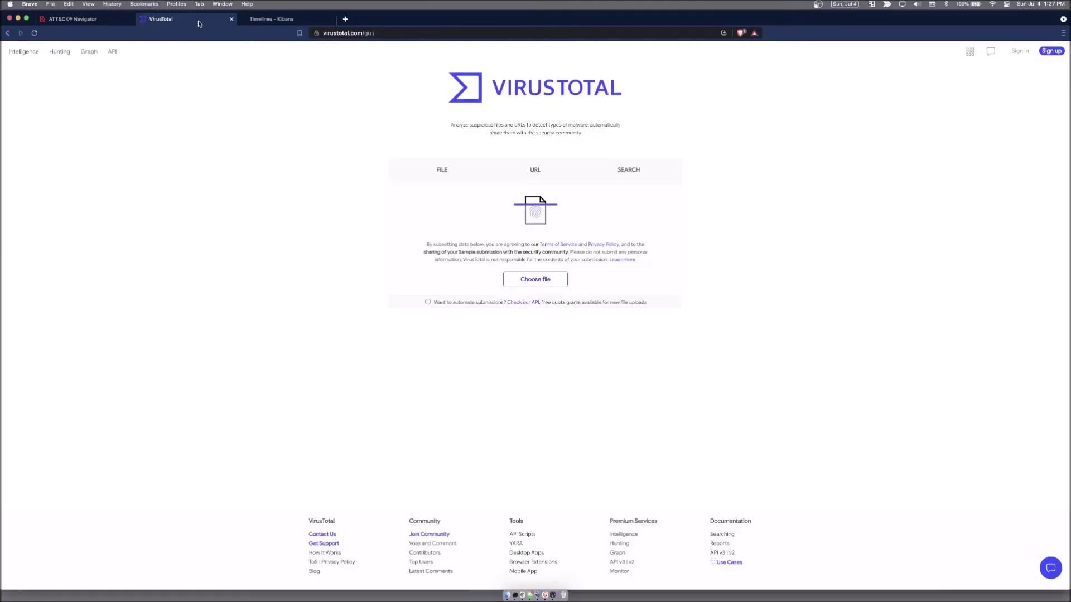
pyautogui.click(628, 173)
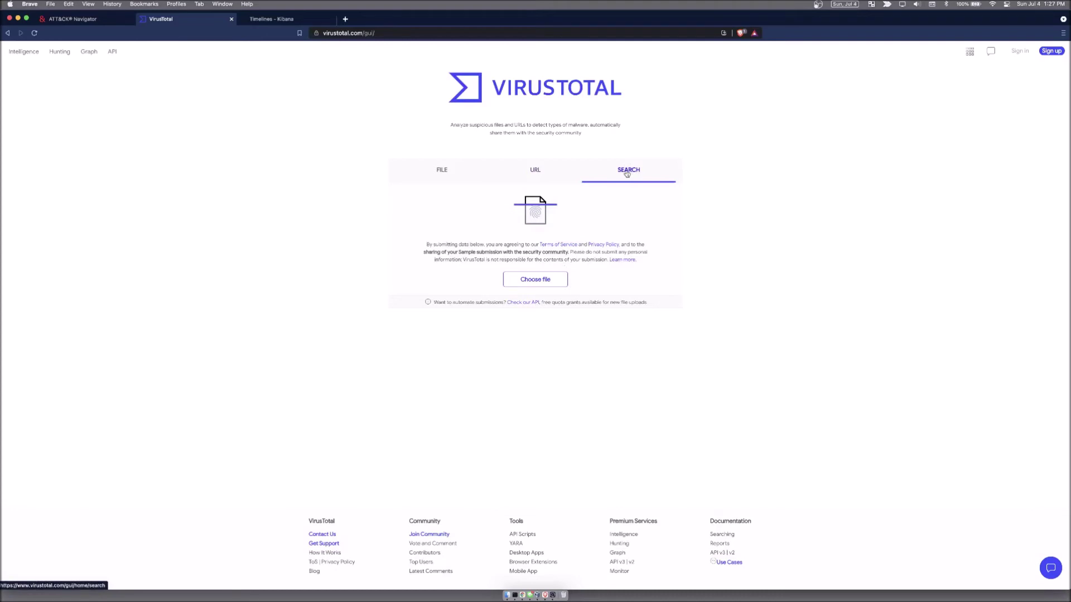
pyautogui.click(521, 238)
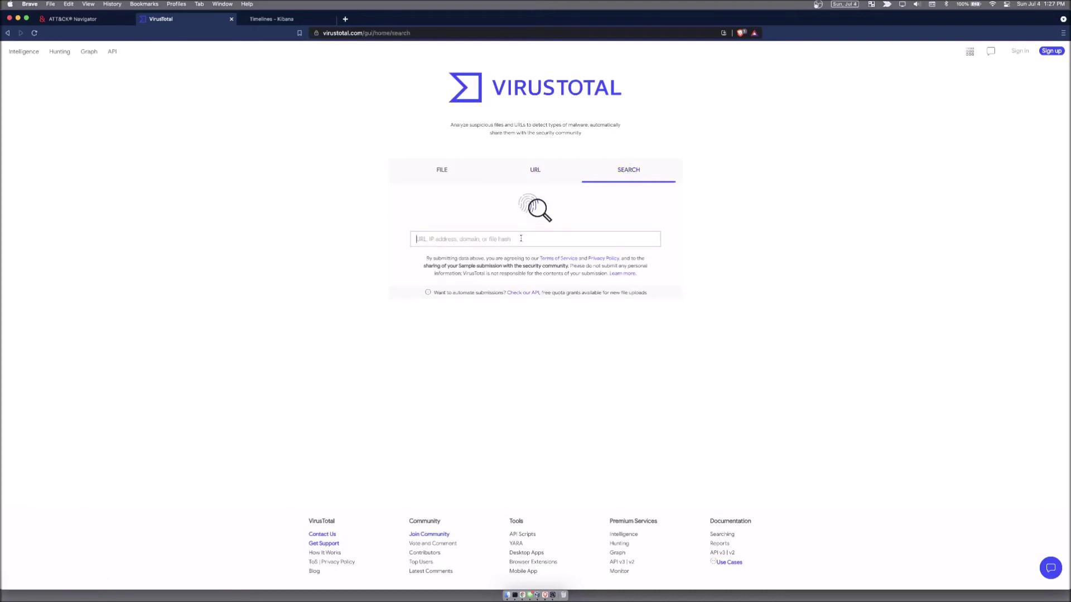
pyautogui.press('super+v')
pyautogui.press('Return')
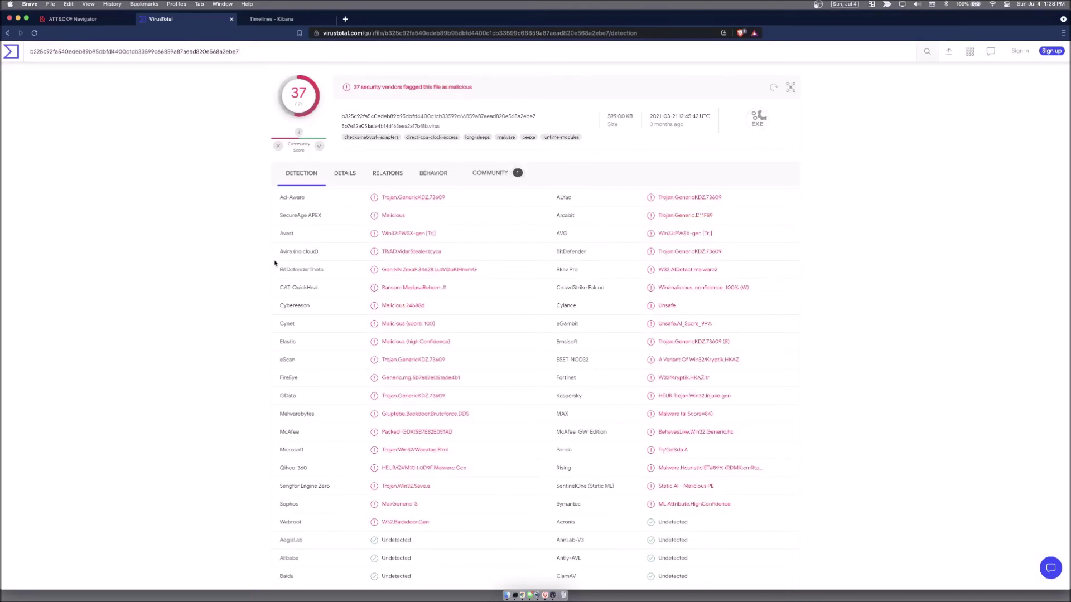
# Step: Scroll through the file's Details properties, then switch to its Relations tab
pyautogui.click(344, 173)
pyautogui.scroll(-9, 247, 271)
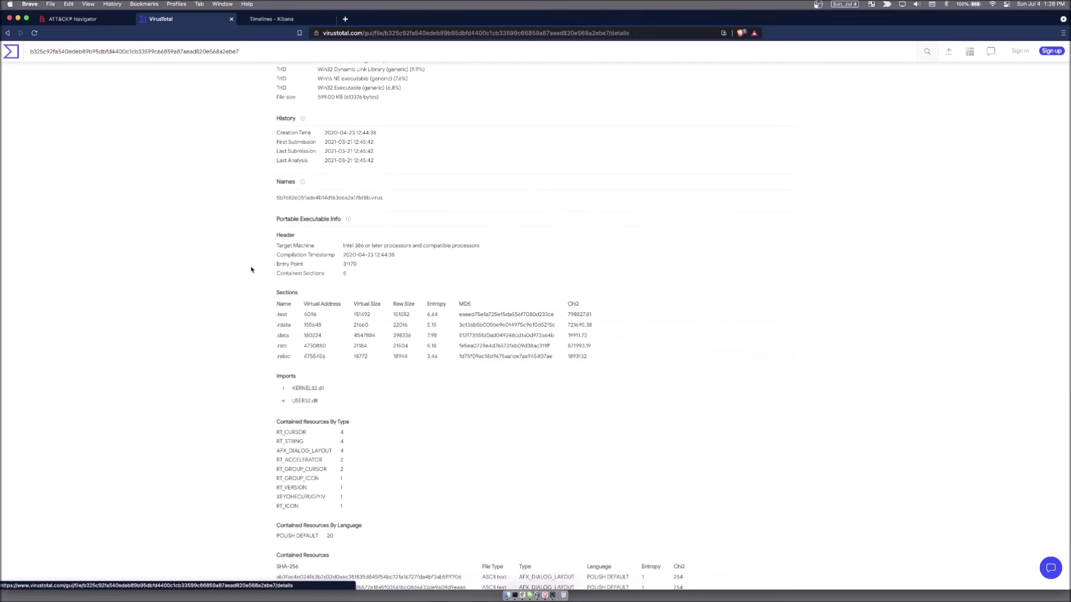
pyautogui.scroll(-7, 251, 269)
pyautogui.scroll(15, 251, 270)
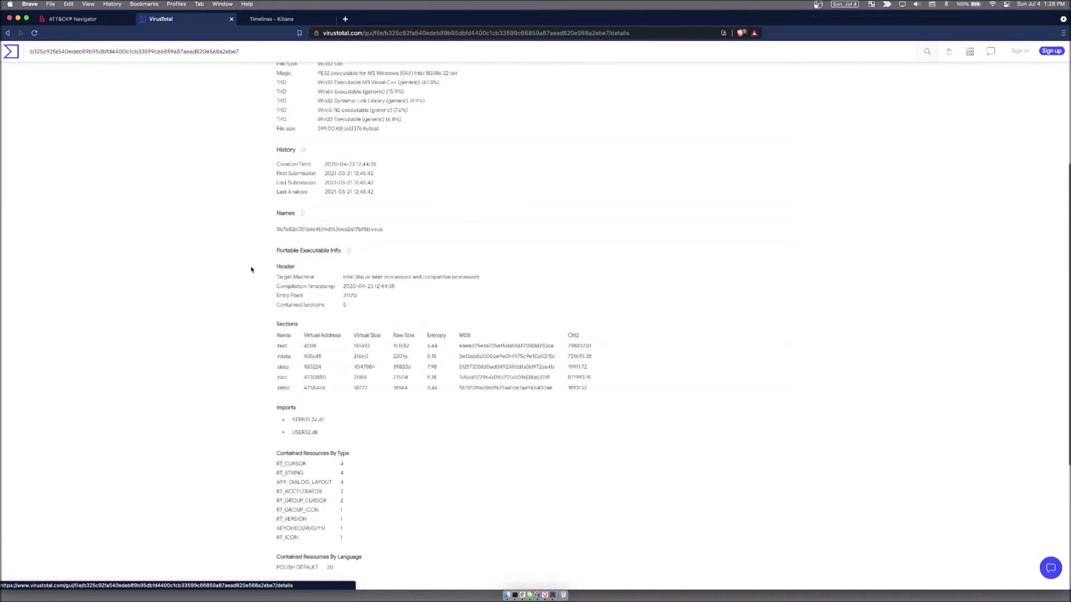
pyautogui.click(388, 172)
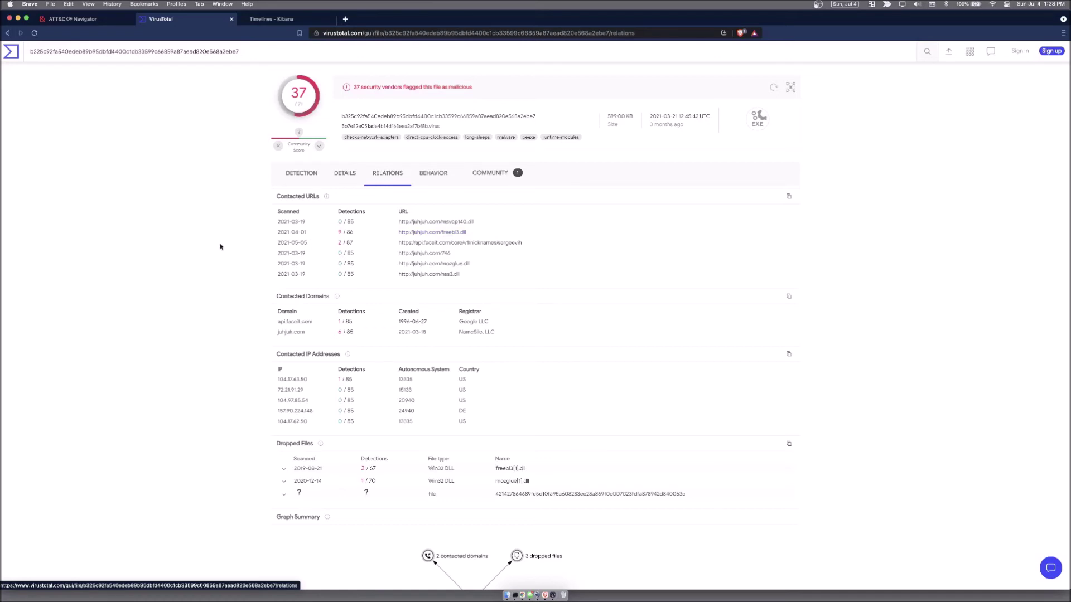
# Step: Scroll through the Relations listing, then open the Behavior sandbox report
pyautogui.scroll(-3, 213, 246)
pyautogui.scroll(-5, 213, 245)
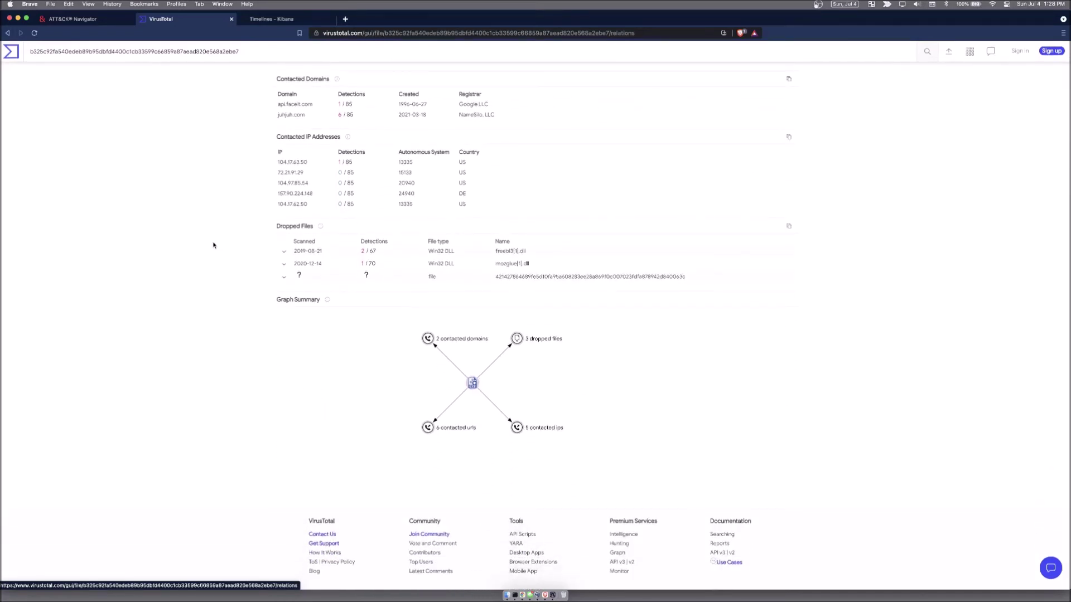
pyautogui.scroll(8, 213, 246)
pyautogui.click(435, 170)
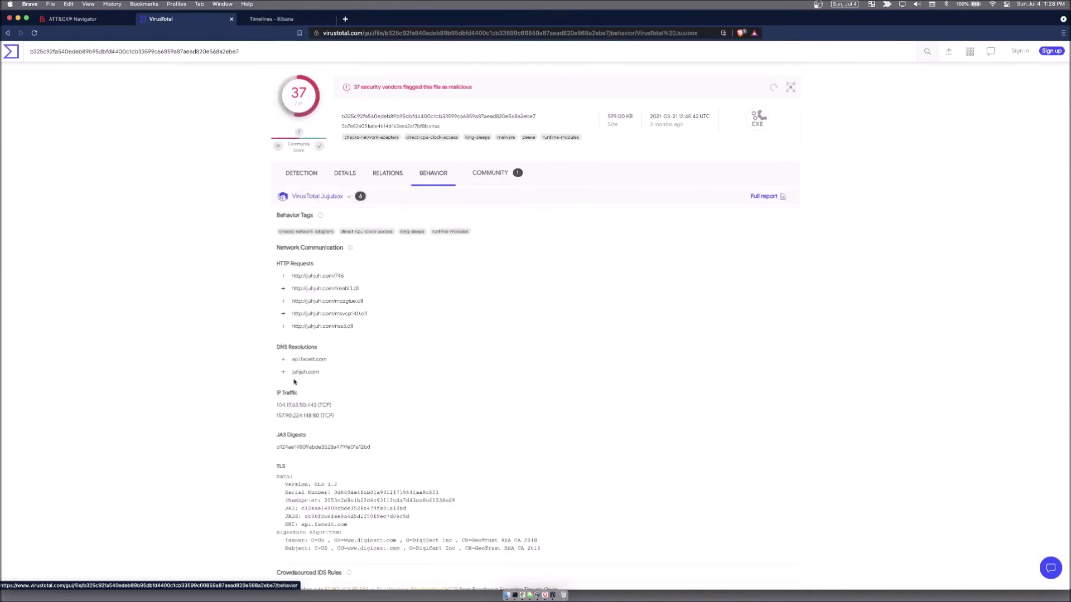
# Step: Scroll through the sandbox behavior results, then open the Community comments
pyautogui.scroll(-2, 249, 388)
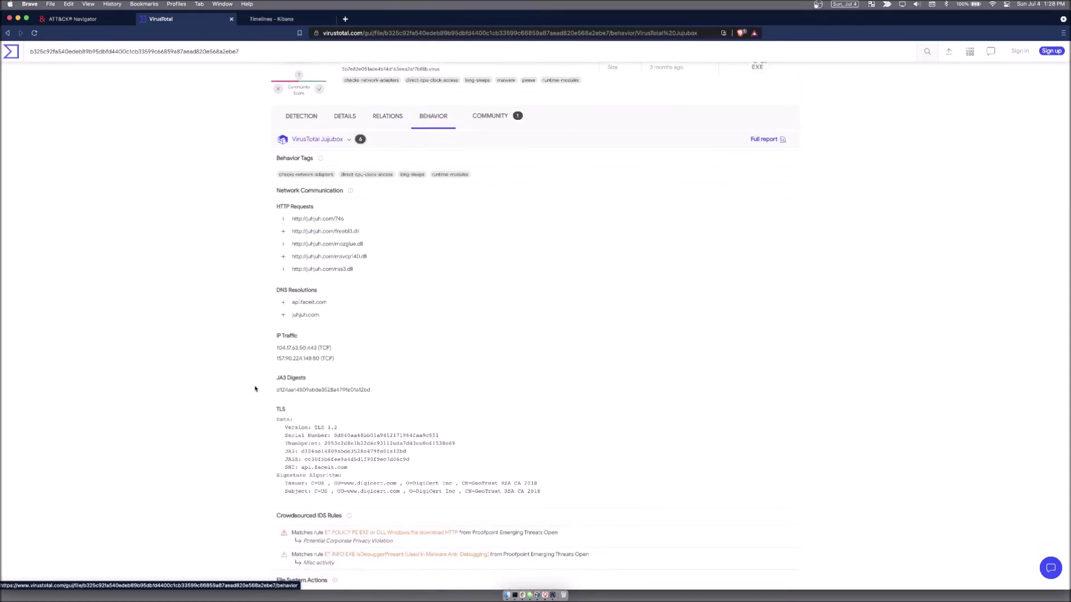
pyautogui.scroll(-8, 255, 388)
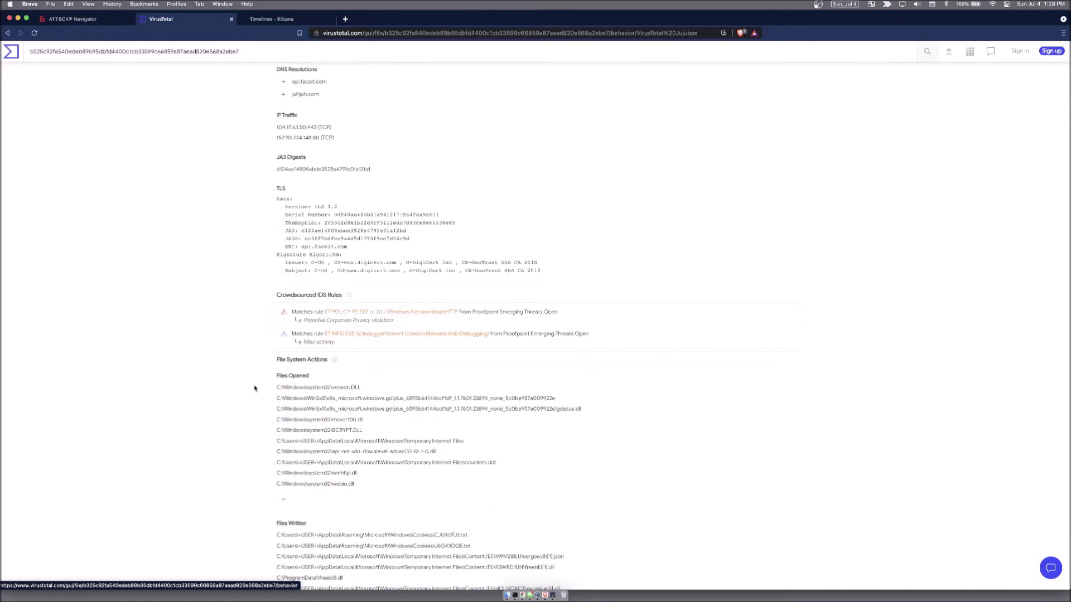
pyautogui.scroll(10, 255, 389)
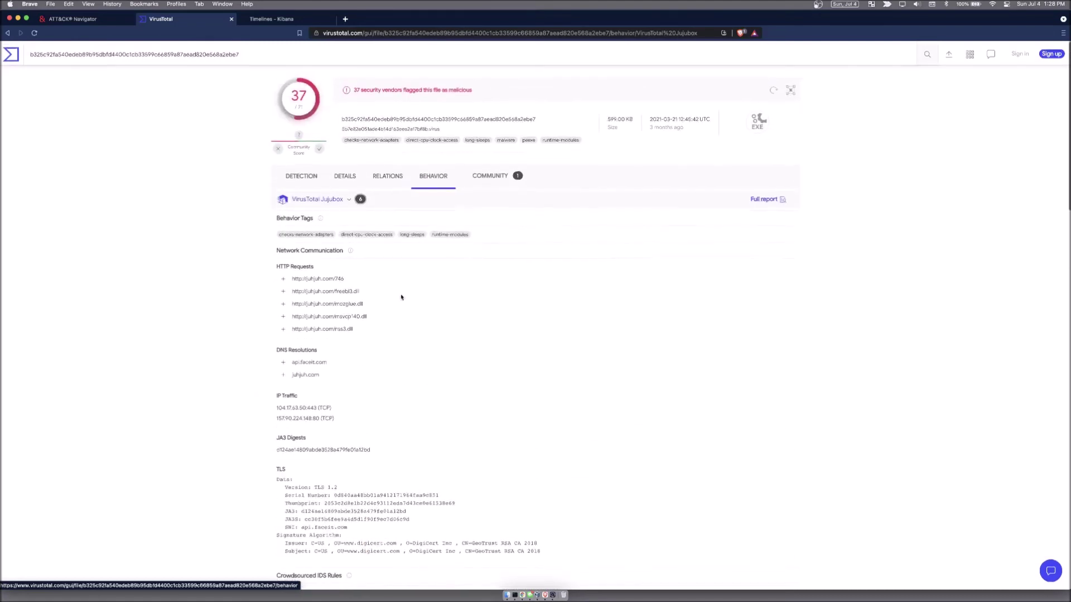
pyautogui.click(484, 176)
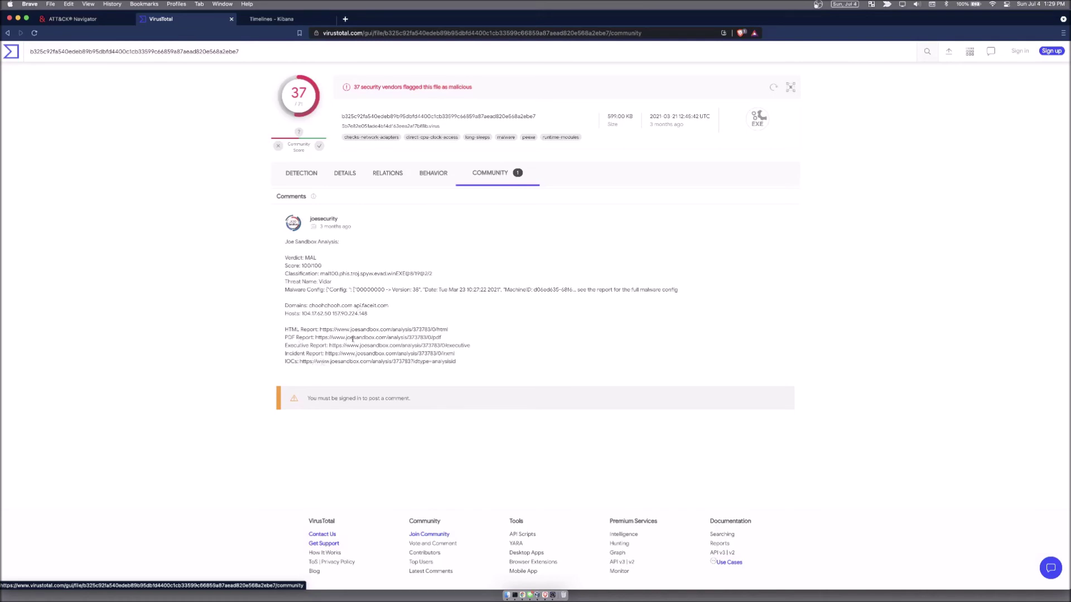
# Step: Open the Network details flyout for the timeline event's destination IP 34.107.161.234
pyautogui.click(281, 19)
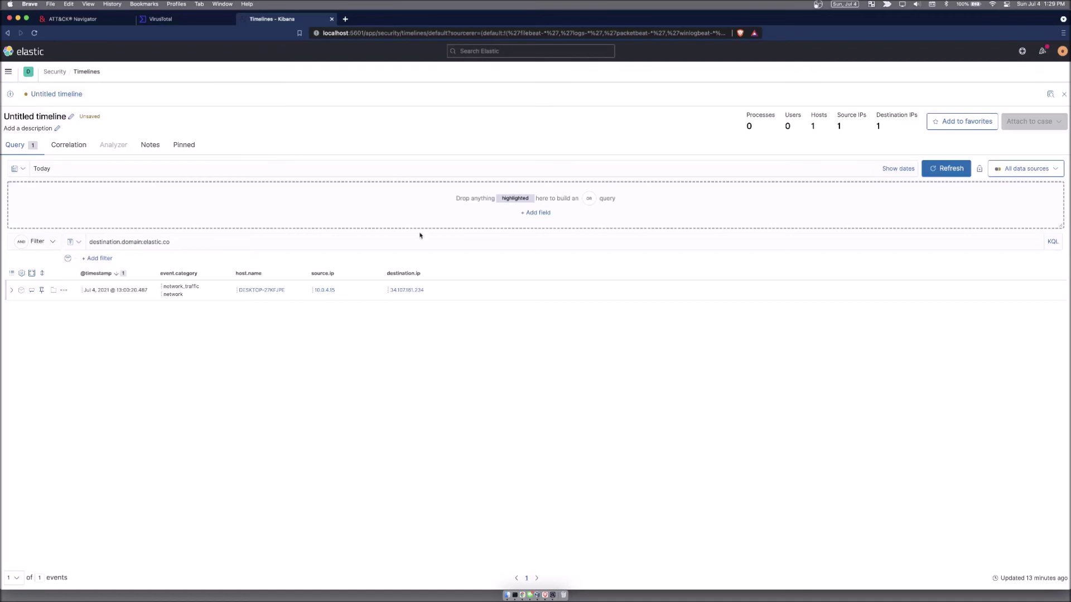
pyautogui.moveTo(408, 293)
pyautogui.moveTo(406, 292)
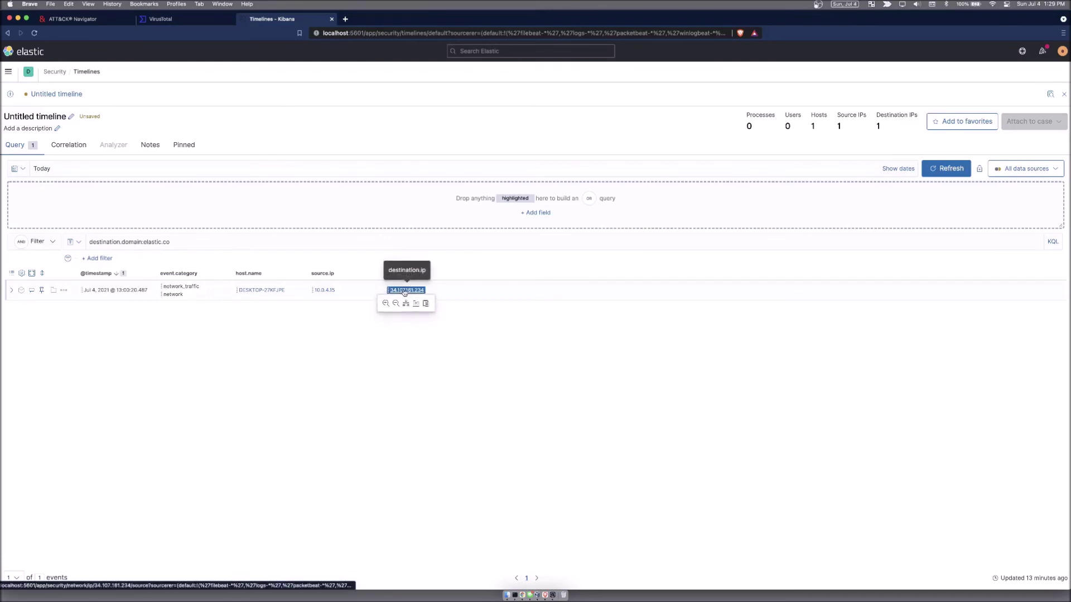
pyautogui.click(405, 290)
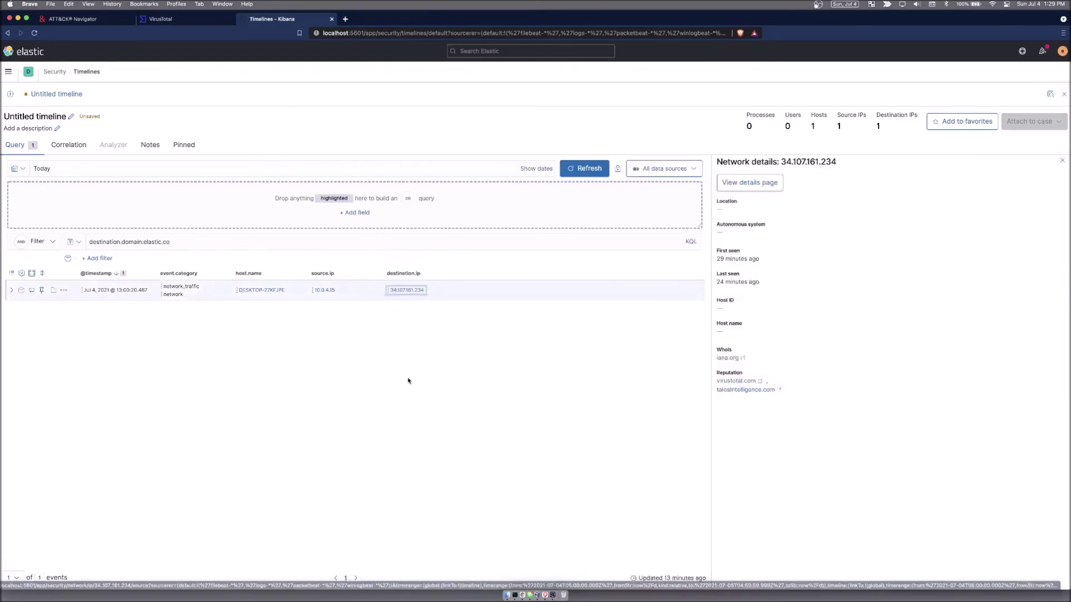
# Step: View VirusTotal's report for 34.107.161.234 (0 detections, Google-owned) and return to the Kibana timeline
pyautogui.click(736, 381)
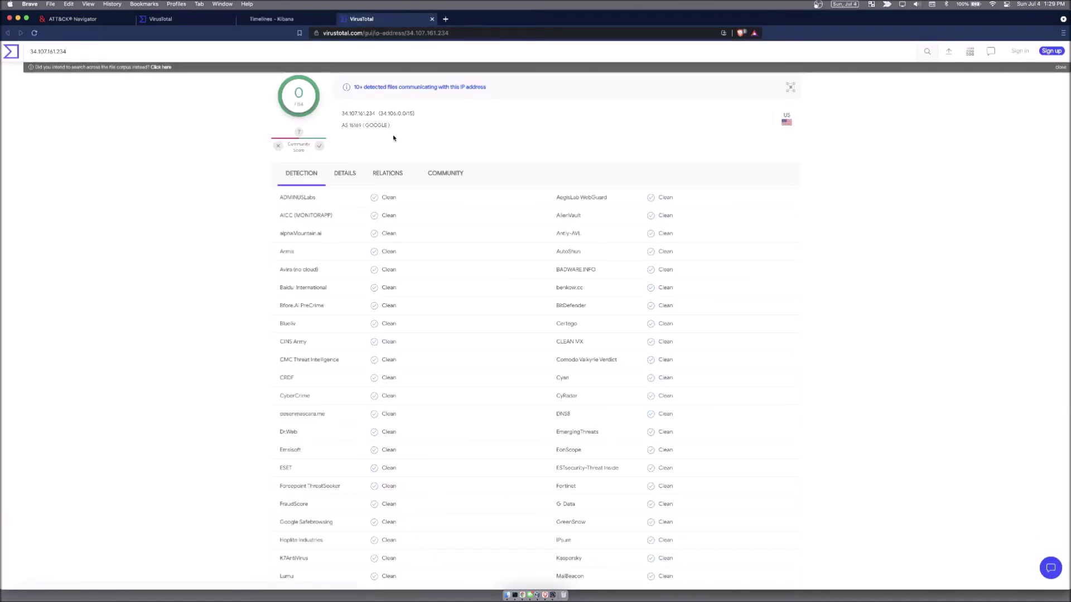
pyautogui.click(271, 20)
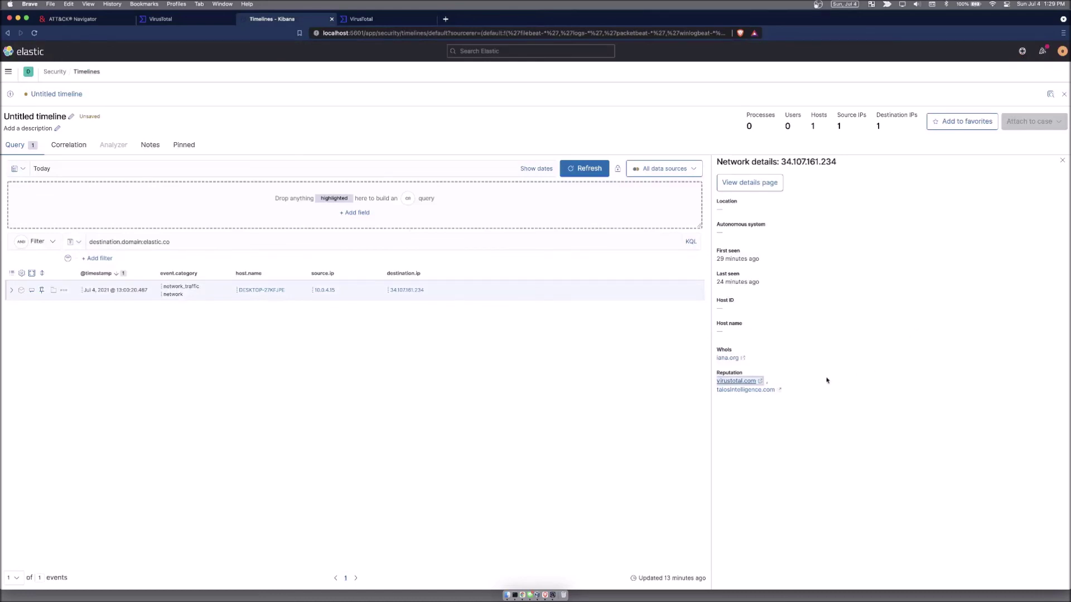
pyautogui.click(745, 430)
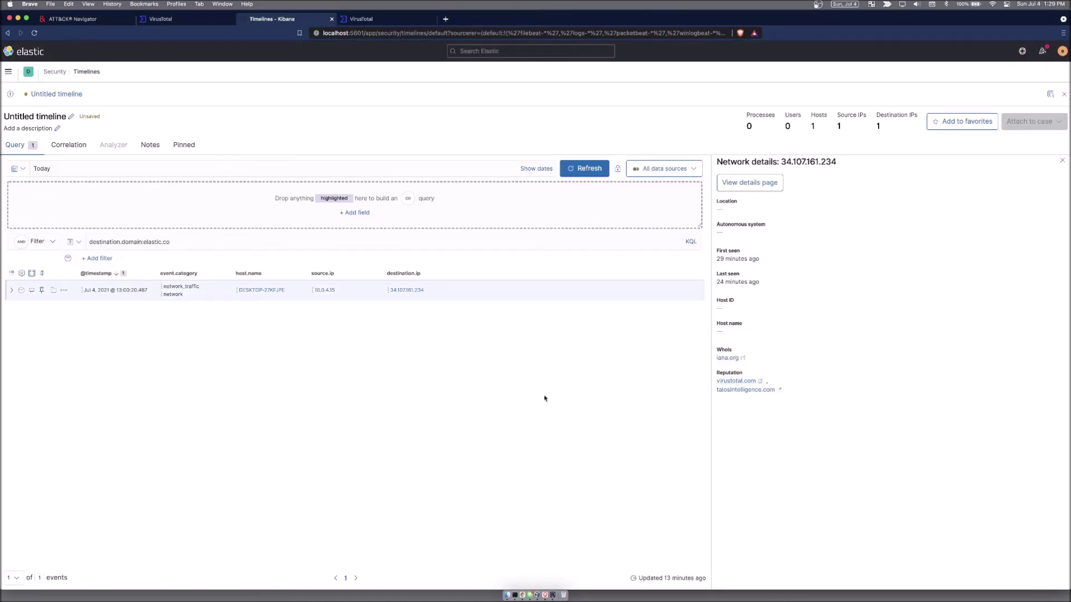